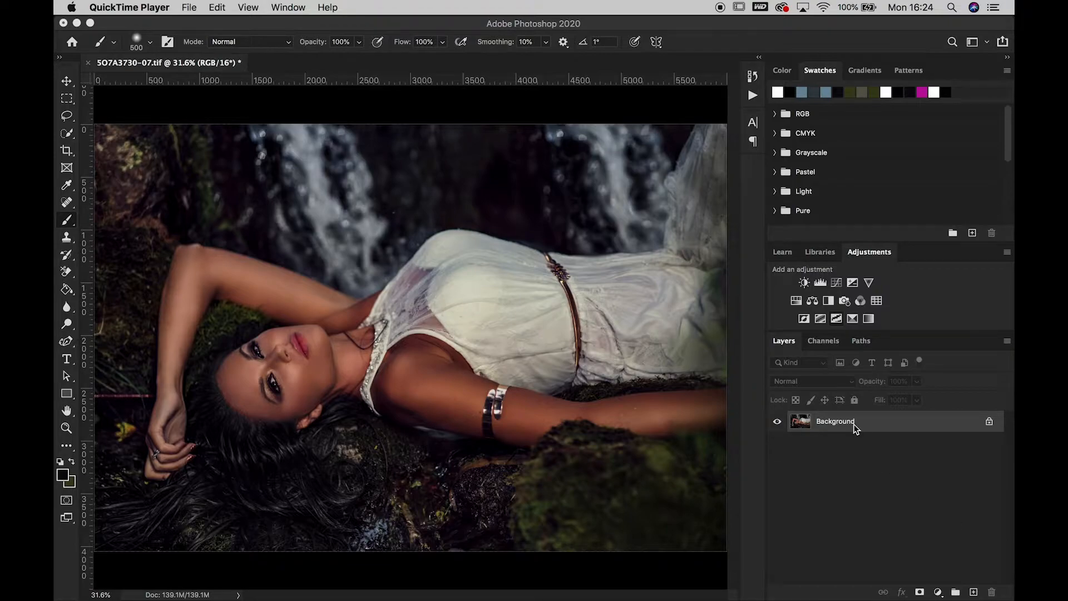
- Add a Brightness/Contrast adjustment layer above the Background and set its brightness to 34
click(805, 284)
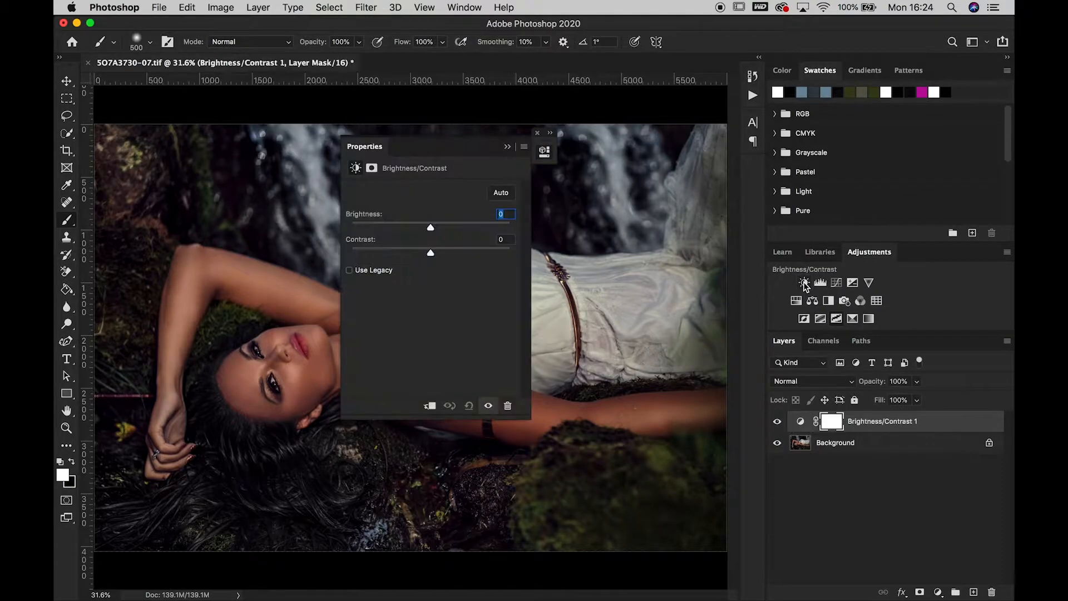
drag(489, 151, 639, 151)
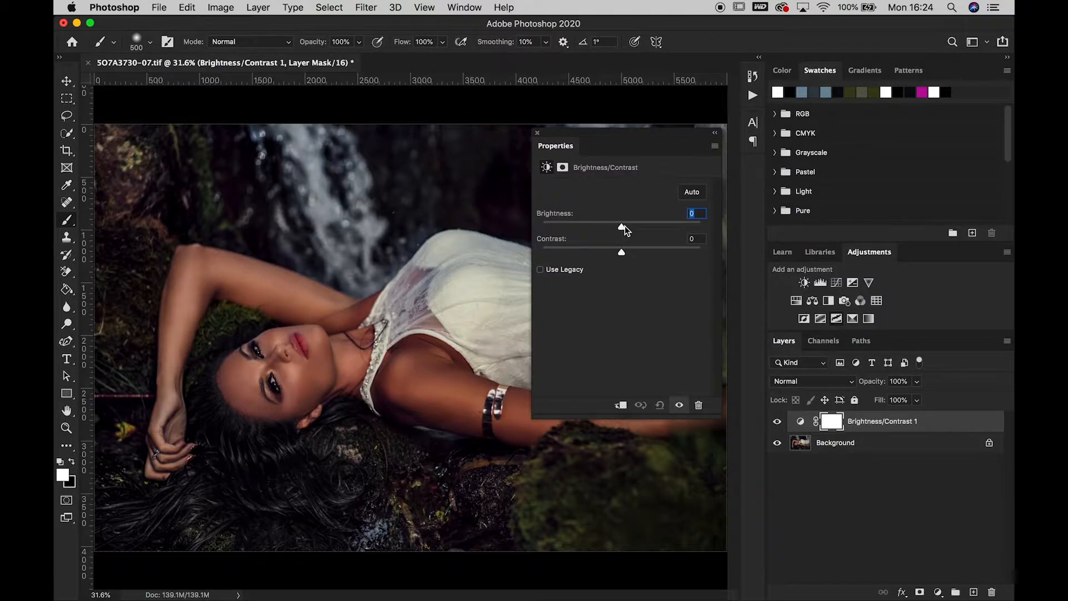
drag(624, 226, 640, 226)
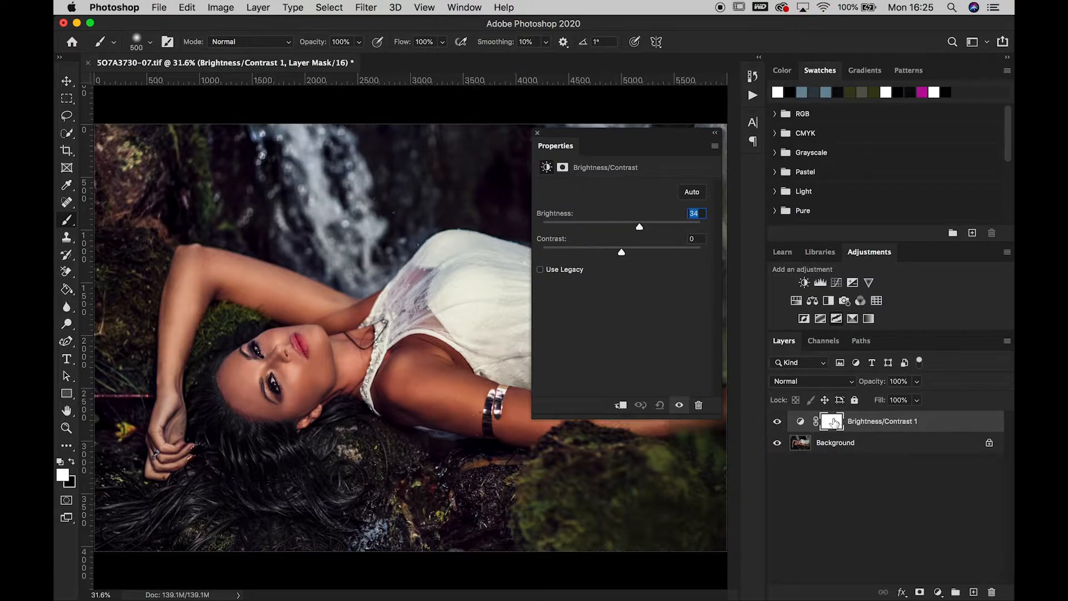
- Invert the Brightness/Contrast layer's mask, paint white over the model's hair, and compare the result with the layer hidden and shown
key(super+i)
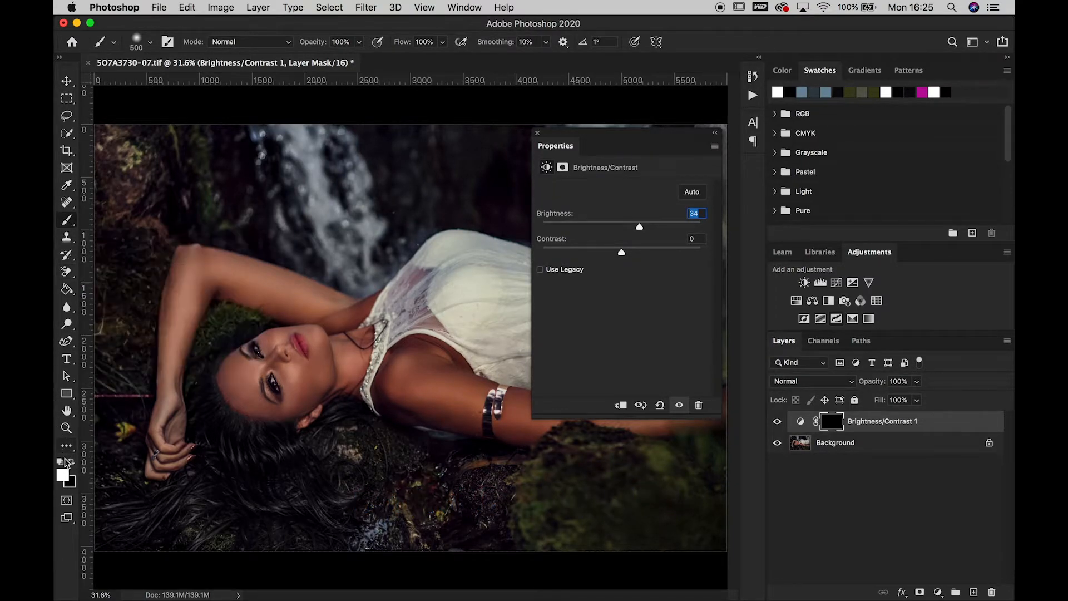
mouse_move(236, 443)
mouse_down()
mouse_move(207, 416)
mouse_move(260, 443)
mouse_move(310, 510)
mouse_move(207, 485)
mouse_move(160, 523)
mouse_move(132, 519)
mouse_move(188, 507)
mouse_move(292, 520)
mouse_move(275, 450)
mouse_move(243, 444)
mouse_move(210, 416)
mouse_up()
click(777, 421)
click(777, 422)
- Reduce the Brightness/Contrast layer's opacity to 52%, compare before and after, and leave the layer hidden
click(916, 381)
drag(916, 399, 895, 400)
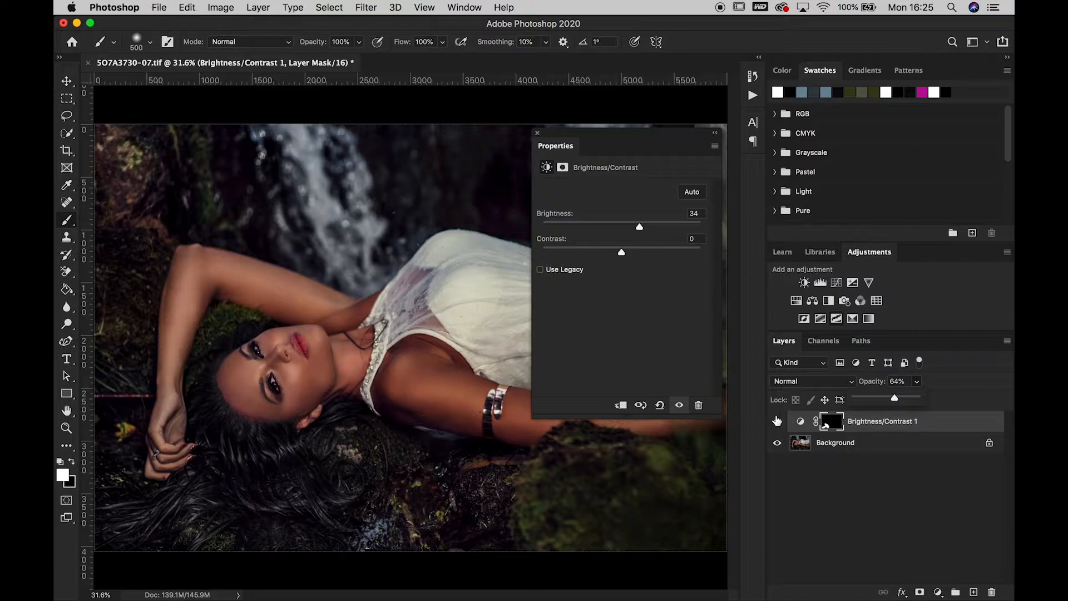
click(774, 422)
click(774, 423)
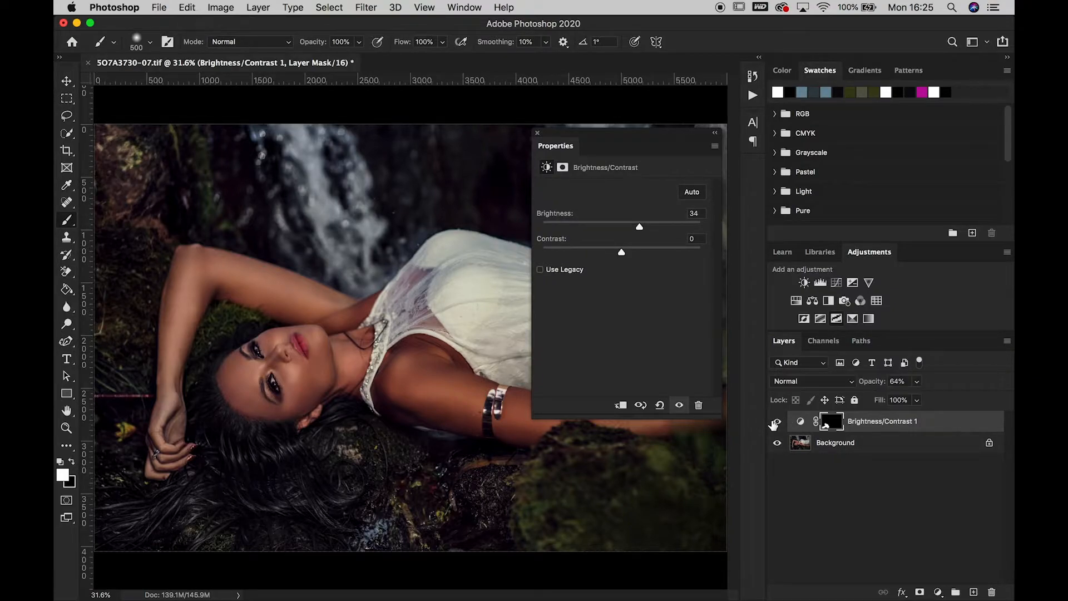
click(916, 381)
drag(916, 399, 911, 402)
click(776, 422)
click(777, 422)
click(776, 423)
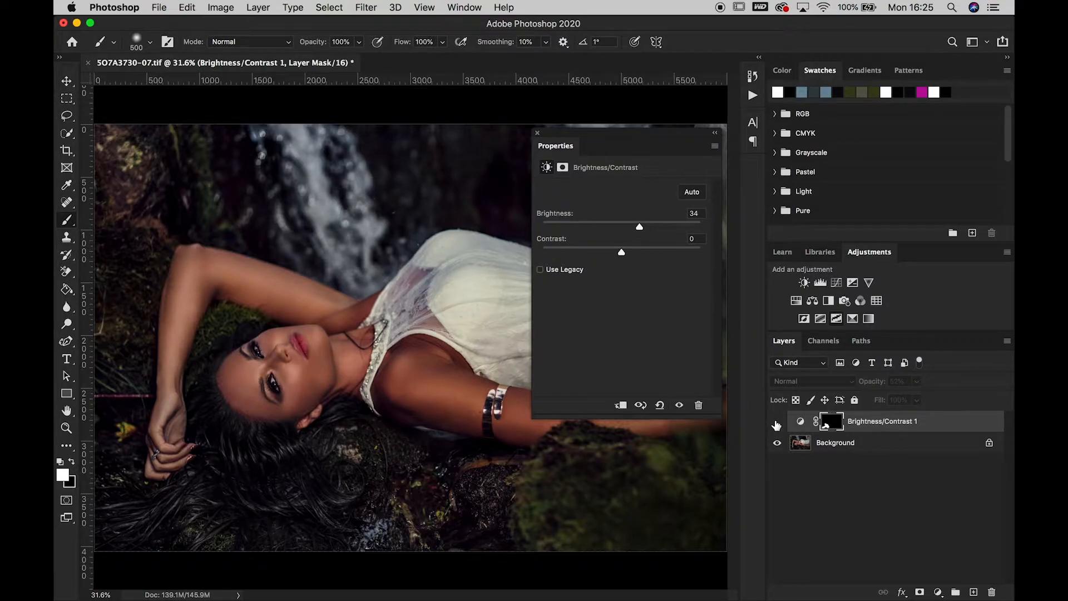
- Add a Levels adjustment layer with midtones at 1.10 and replace its mask with a copy of the Brightness/Contrast layer's hair mask
click(823, 282)
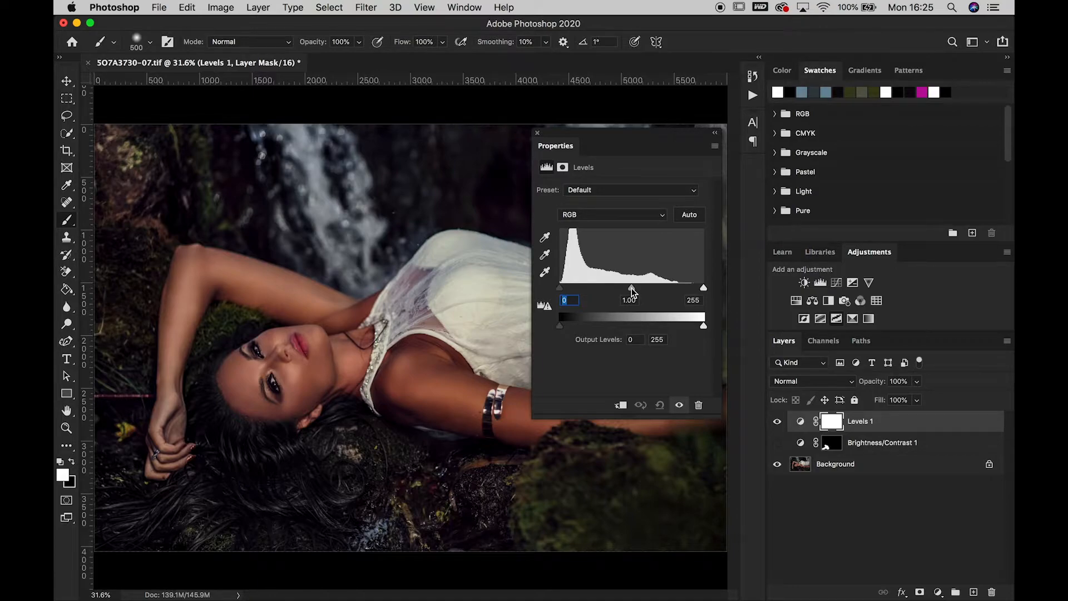
drag(632, 288, 627, 286)
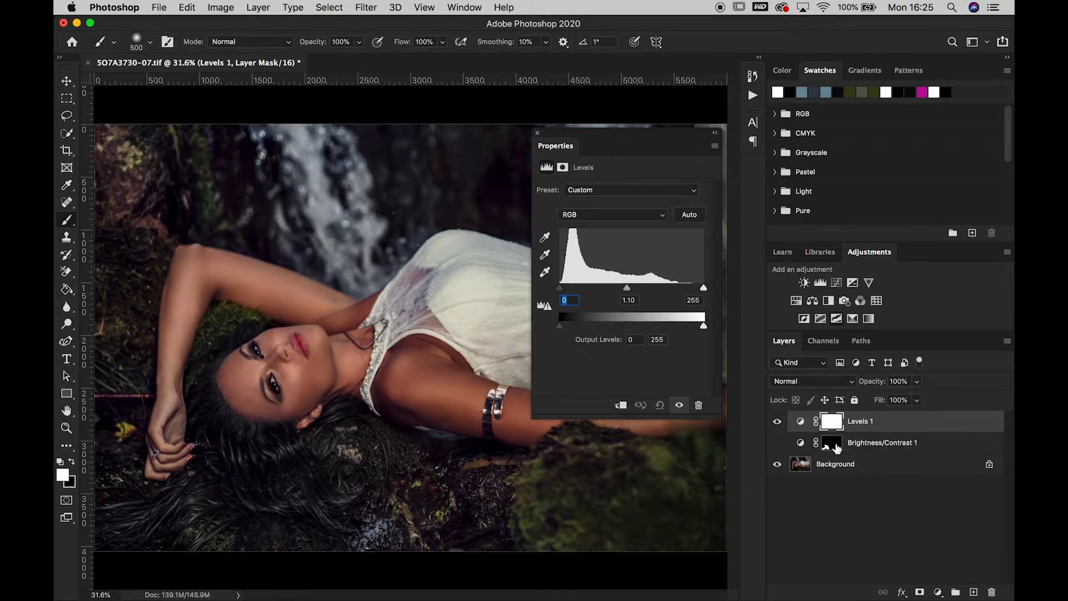
drag(837, 448, 834, 425)
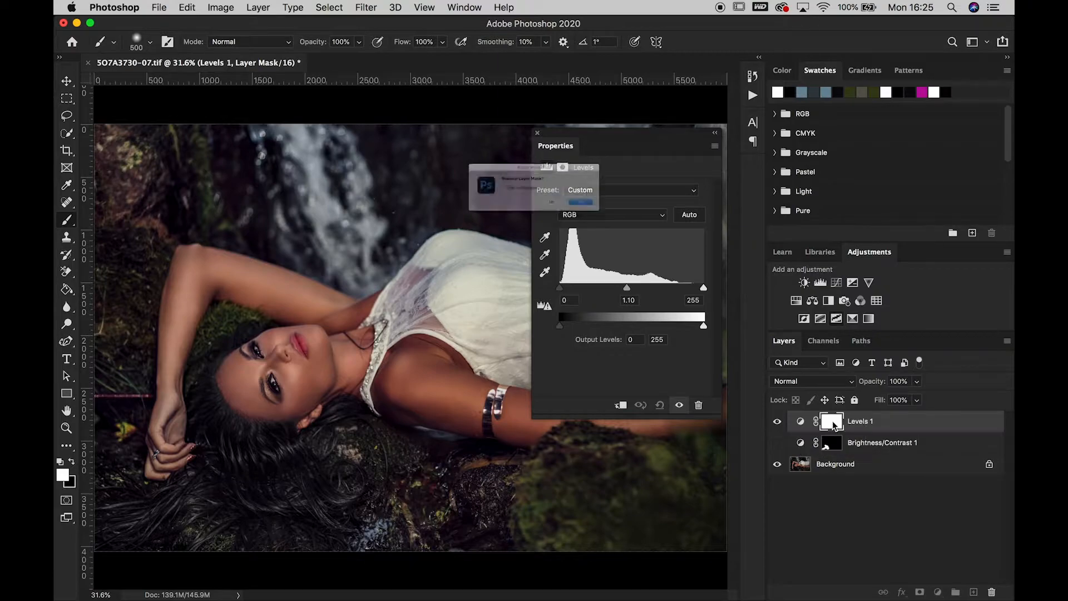
click(632, 217)
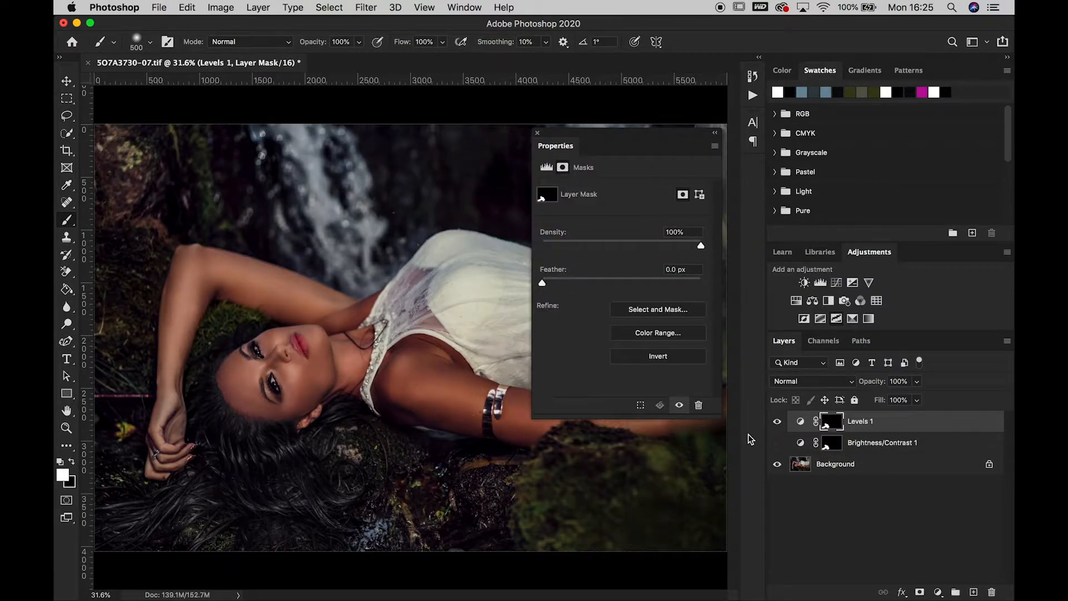
click(777, 421)
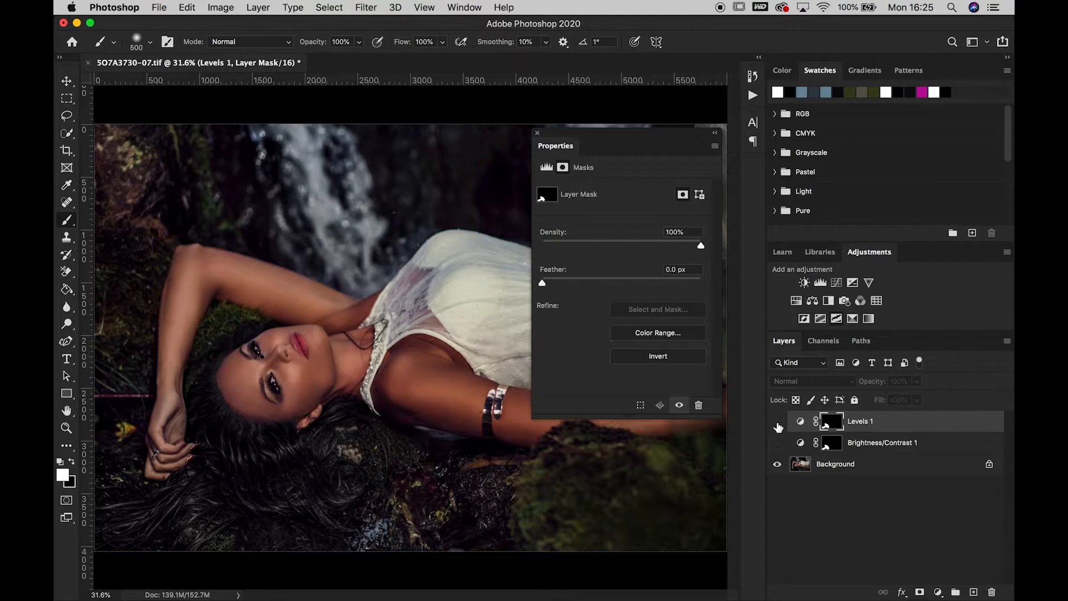
click(777, 424)
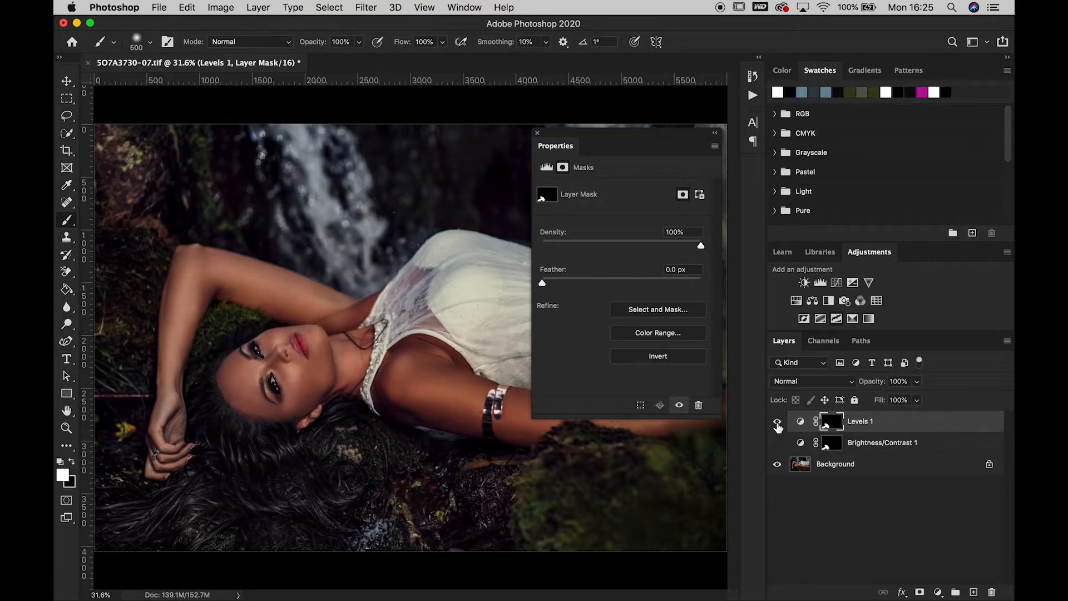
click(715, 133)
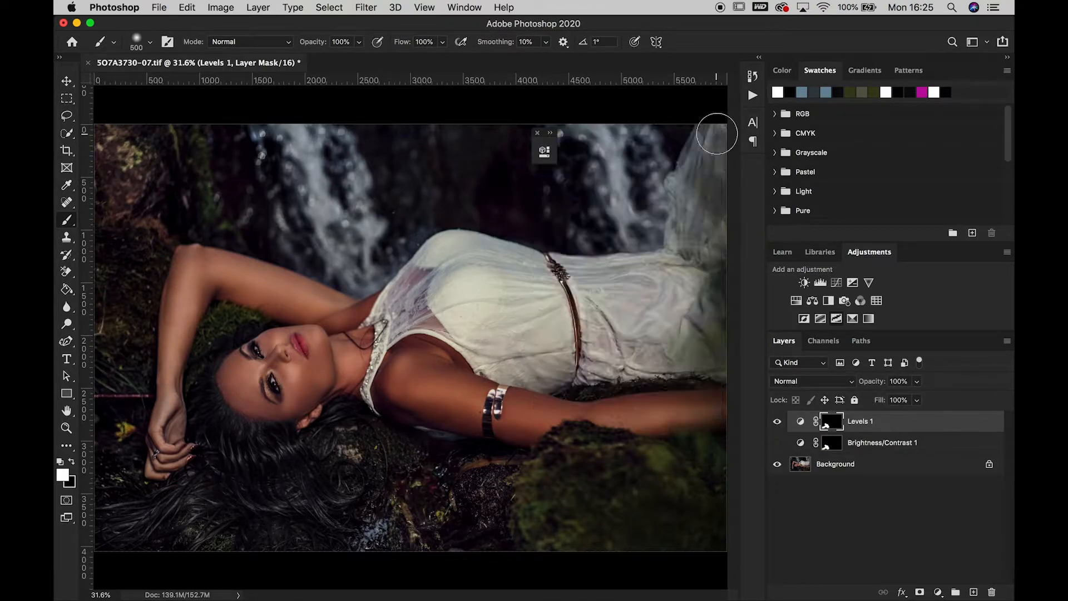
- Lower the Levels layer's opacity to 72%, compare before and after, and leave the layer hidden
click(916, 381)
drag(915, 398, 901, 400)
click(777, 423)
click(777, 424)
click(777, 424)
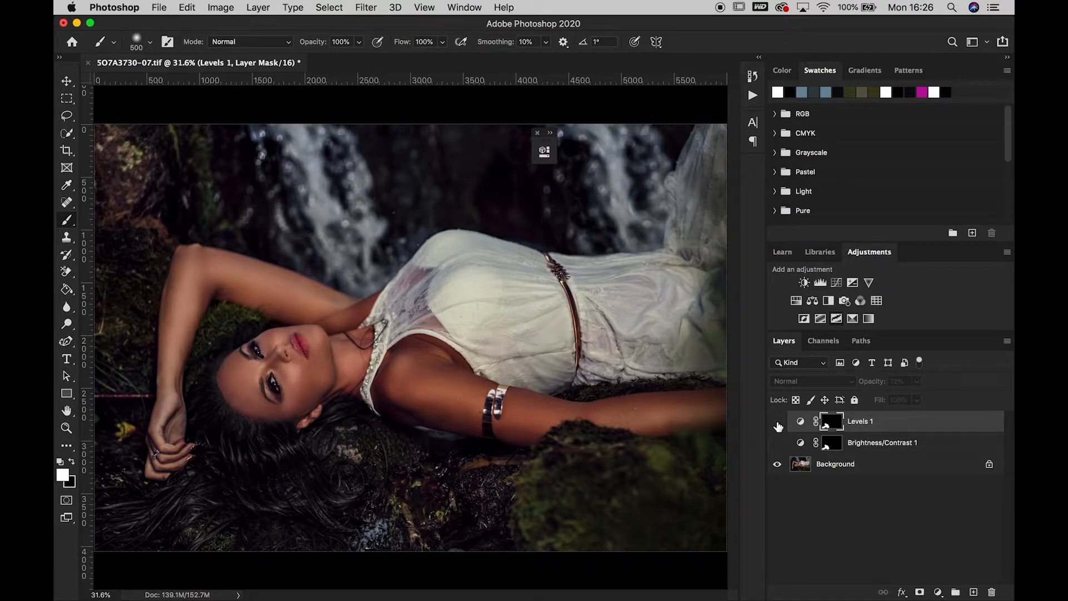
- Add a Curves adjustment layer, anchor the curve's midpoint, and set shadow points at input 14, output 20 and input 64, output 65
click(838, 284)
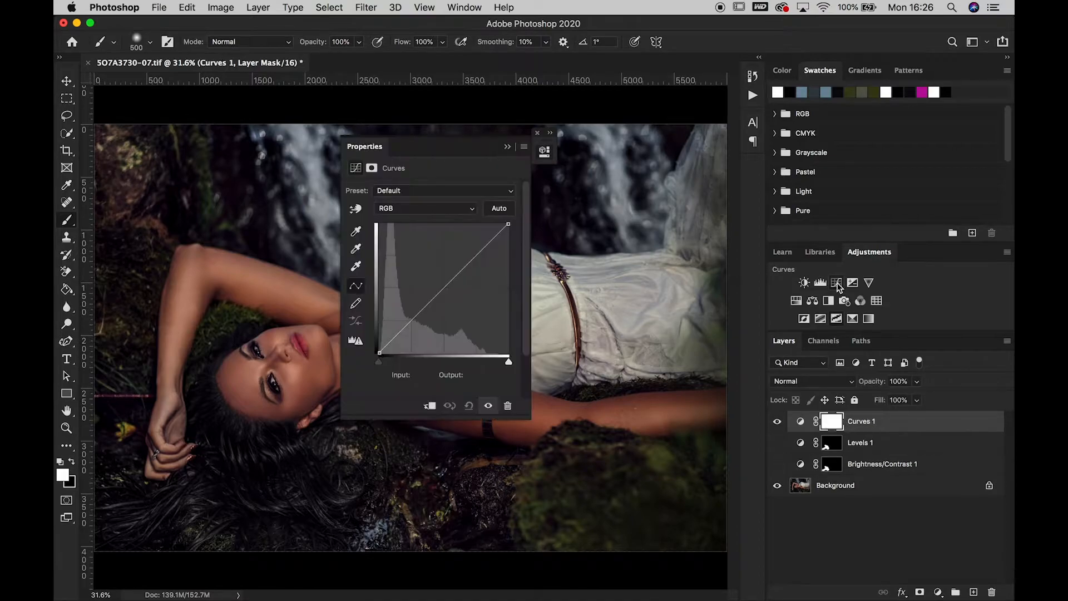
drag(477, 146, 686, 137)
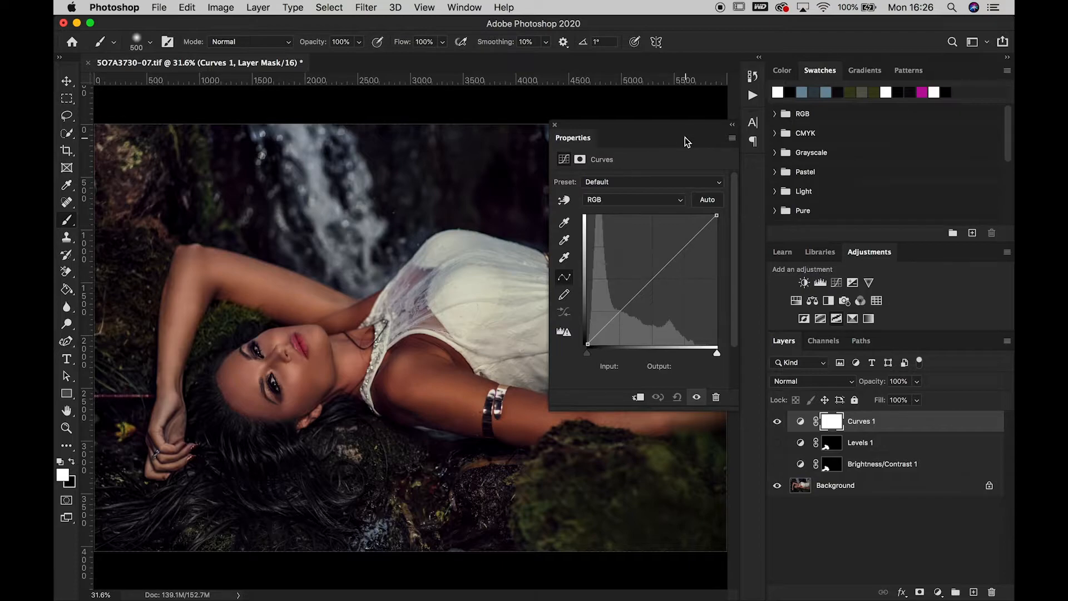
click(563, 202)
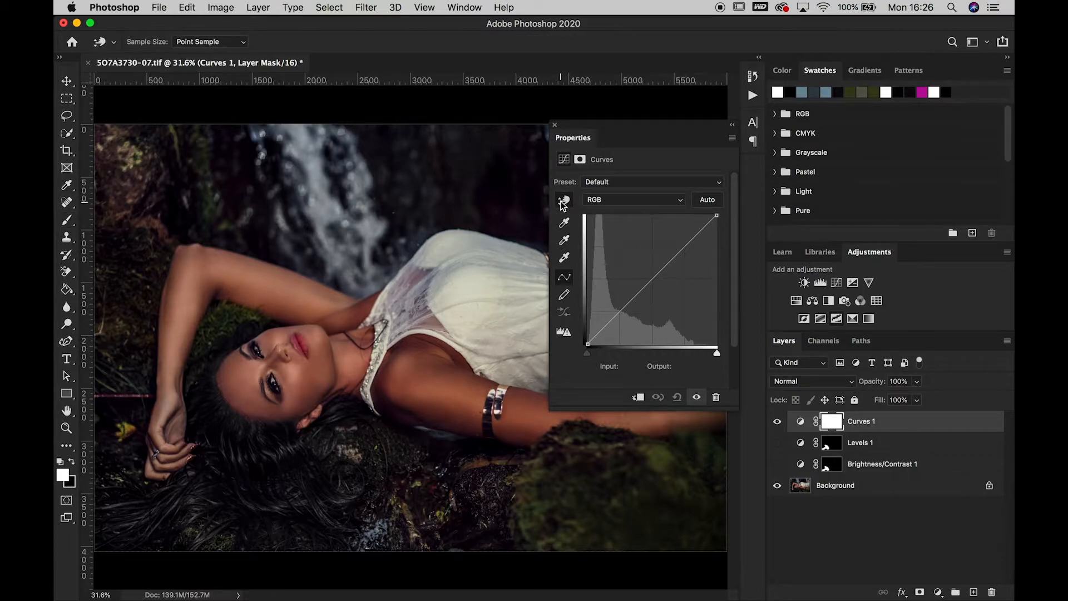
click(298, 456)
click(652, 279)
click(596, 335)
drag(596, 334, 595, 333)
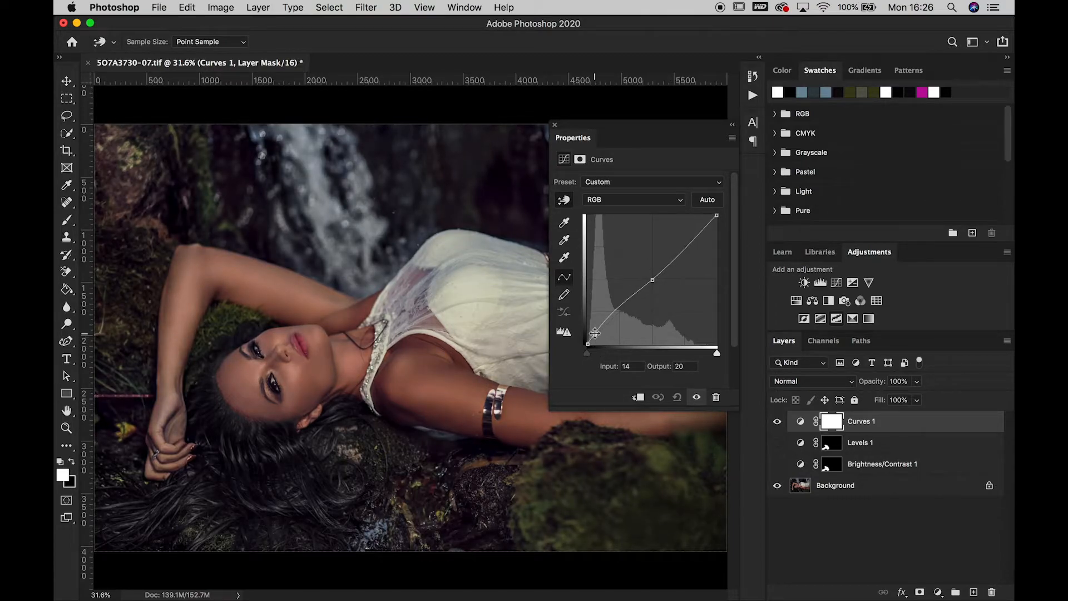
click(620, 307)
drag(620, 309, 620, 312)
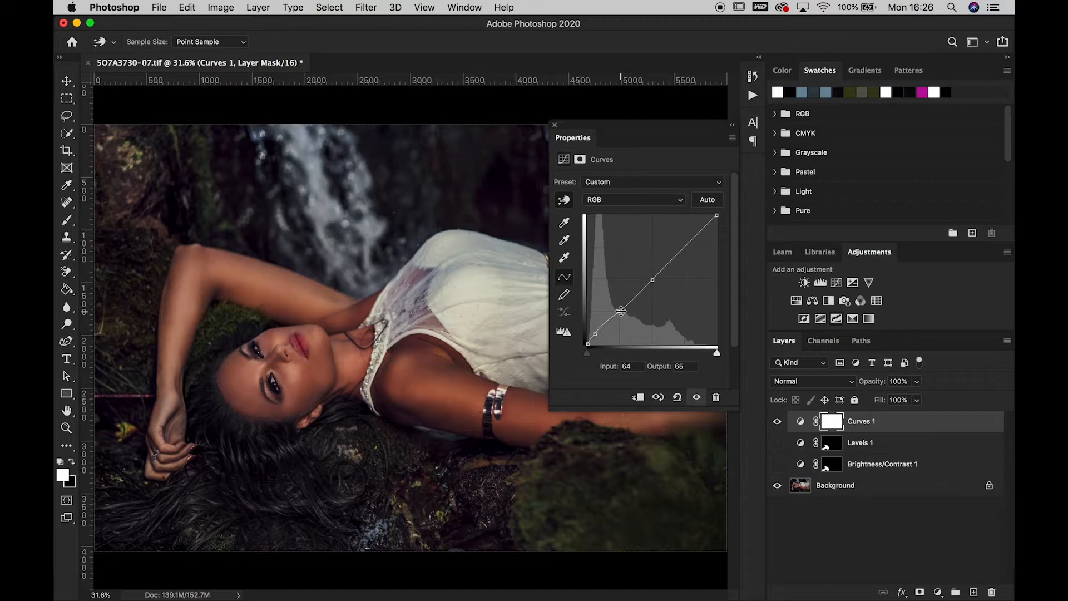
- Replace the Curves layer's mask with a copy of the Levels layer's hair mask and compare before and after
drag(834, 448, 832, 423)
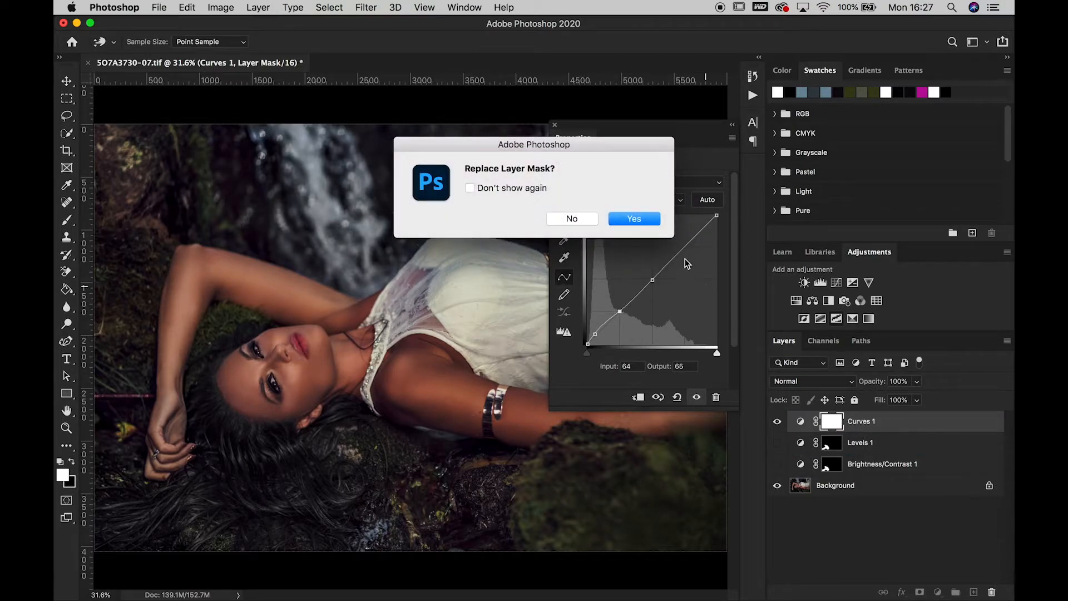
click(647, 218)
click(777, 422)
click(777, 423)
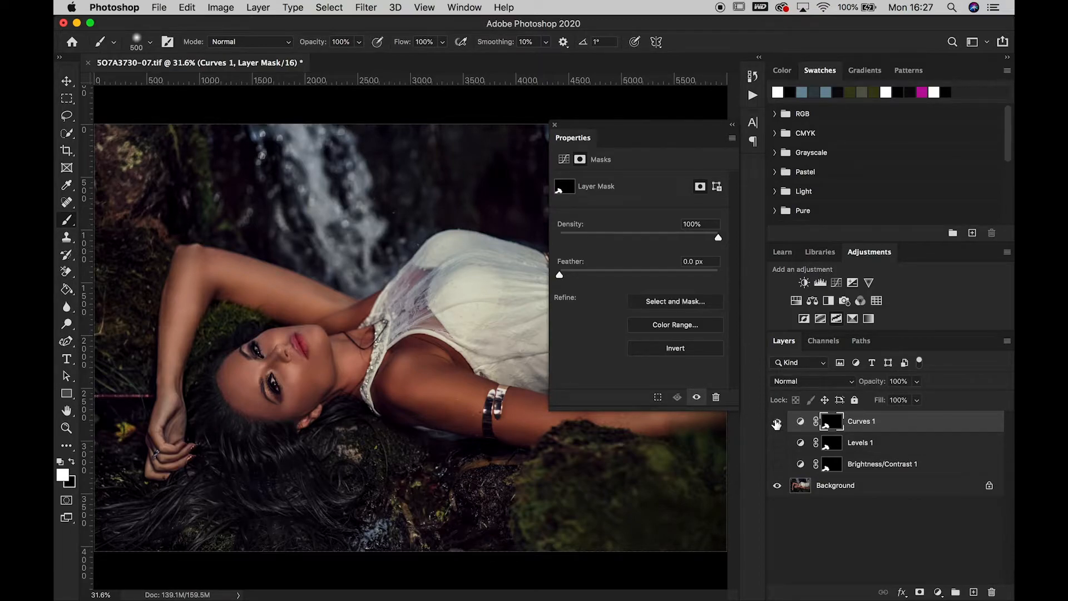
- Reduce the Curves layer's opacity to 58%, compare before and after, and leave the layer hidden
click(918, 386)
drag(917, 397, 891, 400)
click(778, 423)
click(777, 423)
click(777, 424)
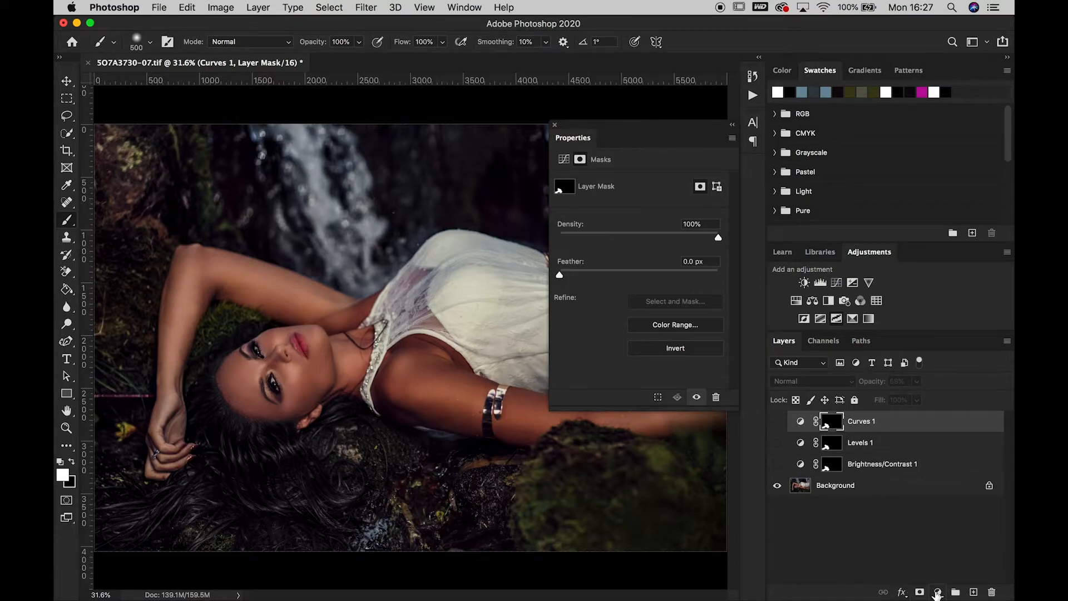
- Sample the hair's color ranges with a temporary Hue/Saturation adjustment layer and delete that layer
click(938, 592)
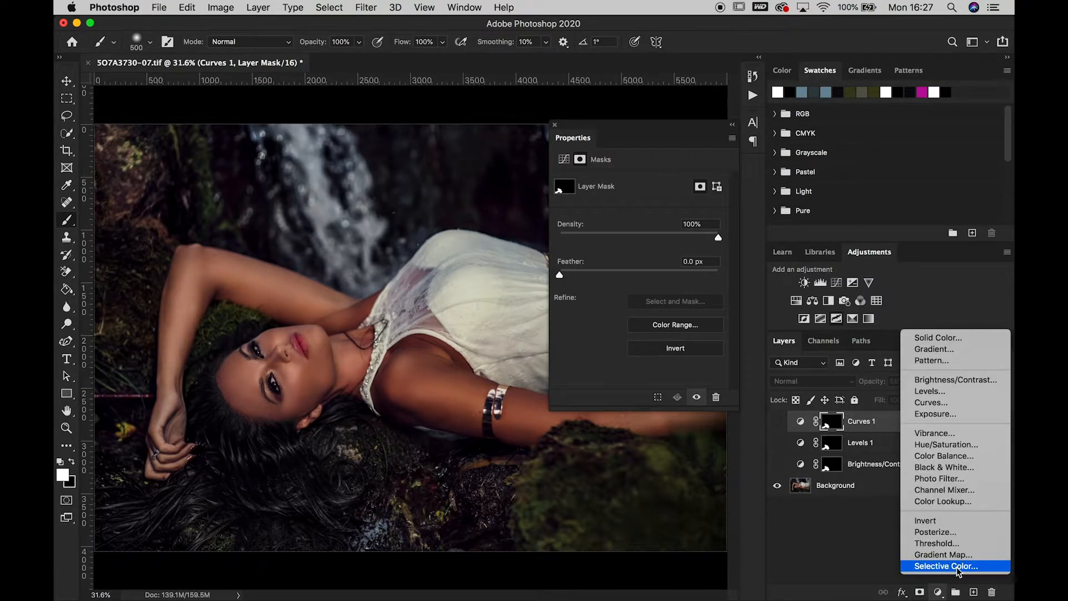
click(845, 566)
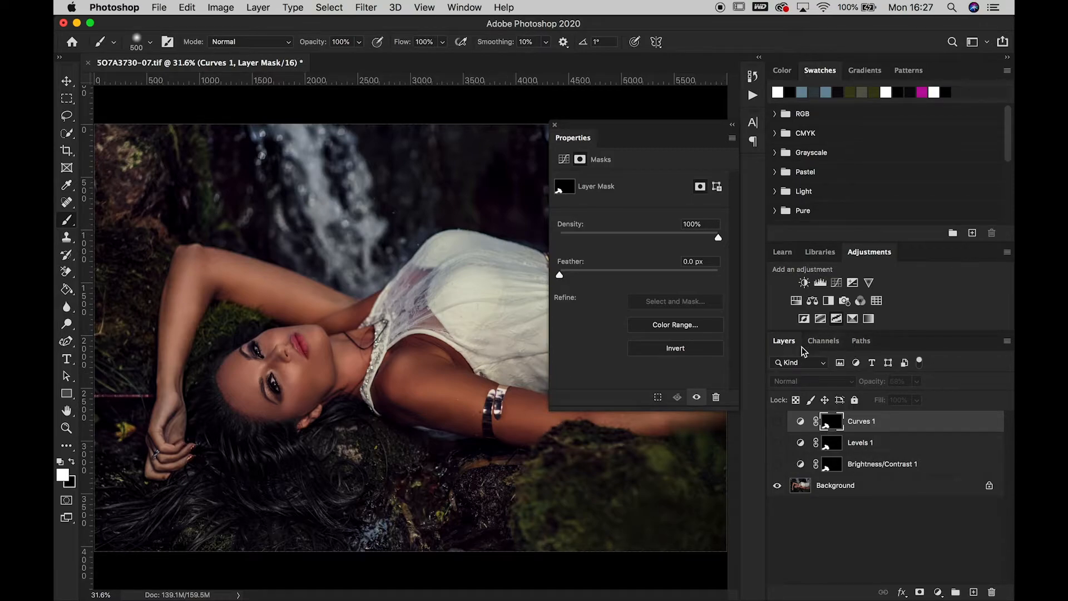
click(796, 301)
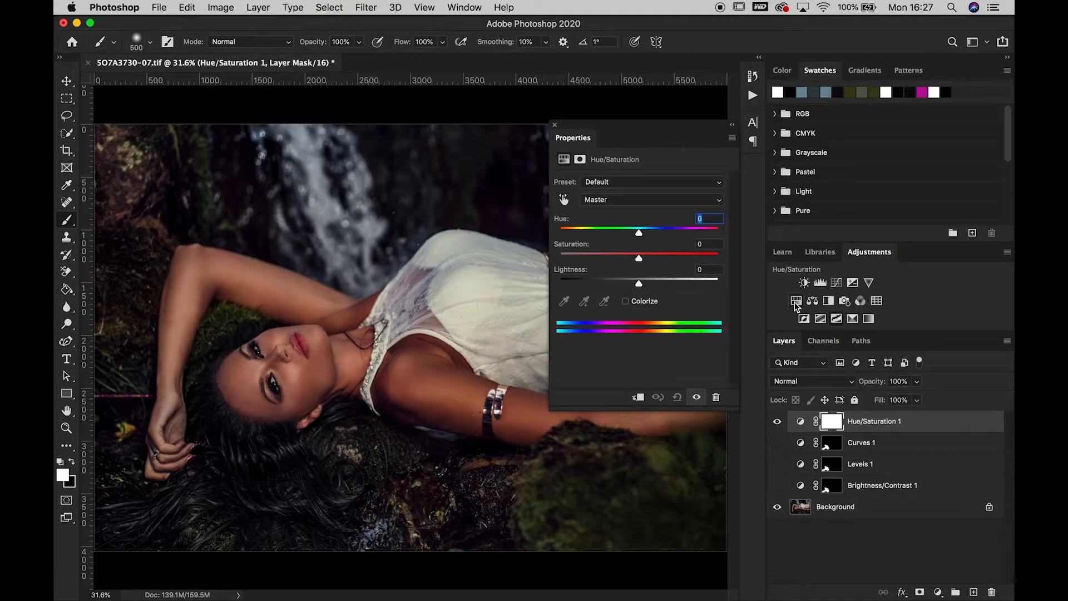
click(563, 200)
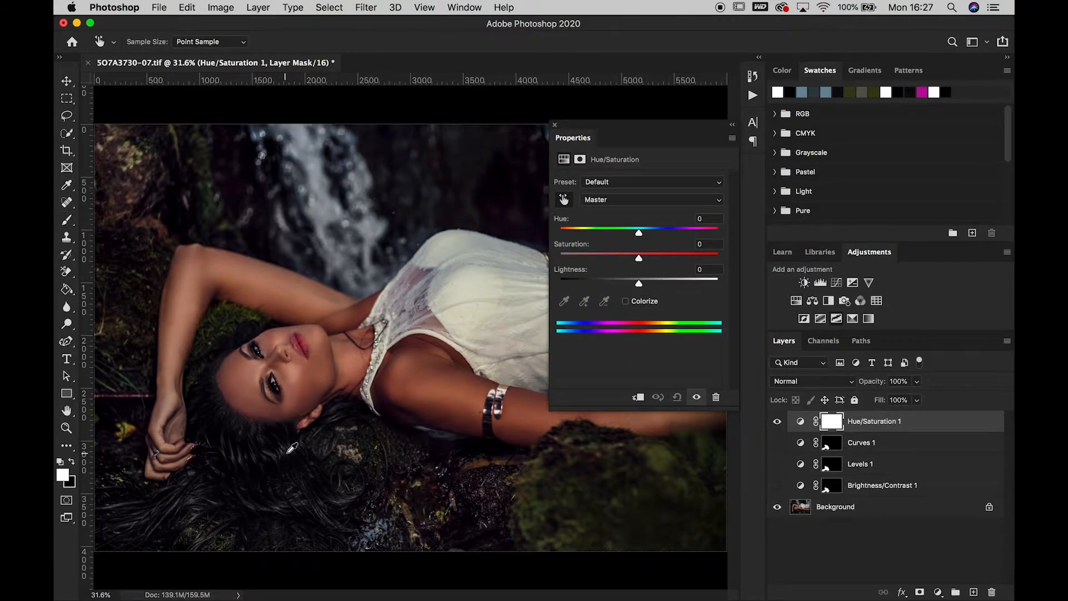
click(277, 431)
click(299, 425)
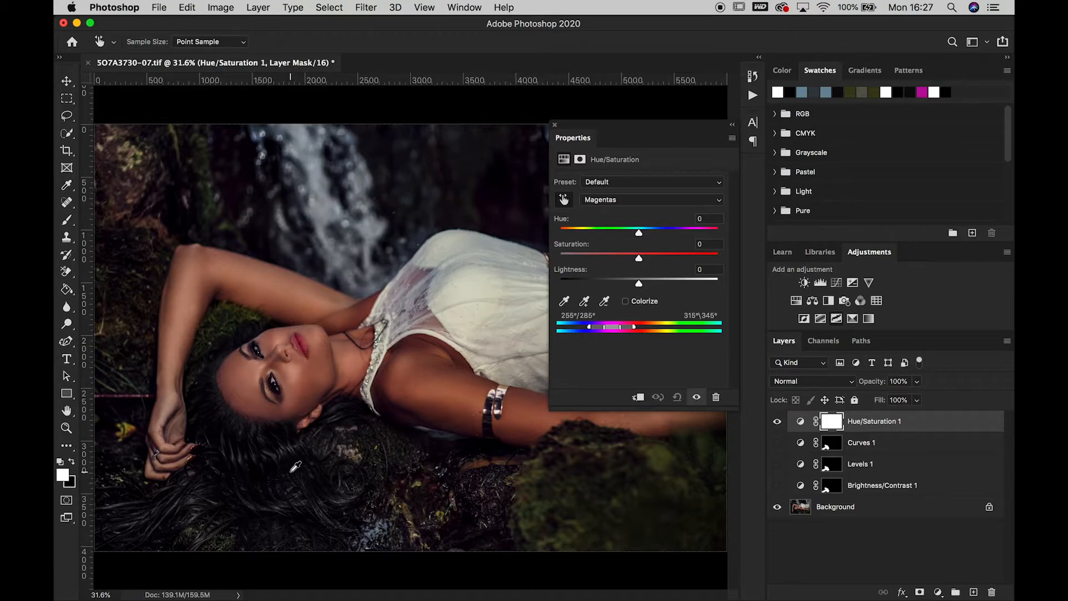
click(295, 466)
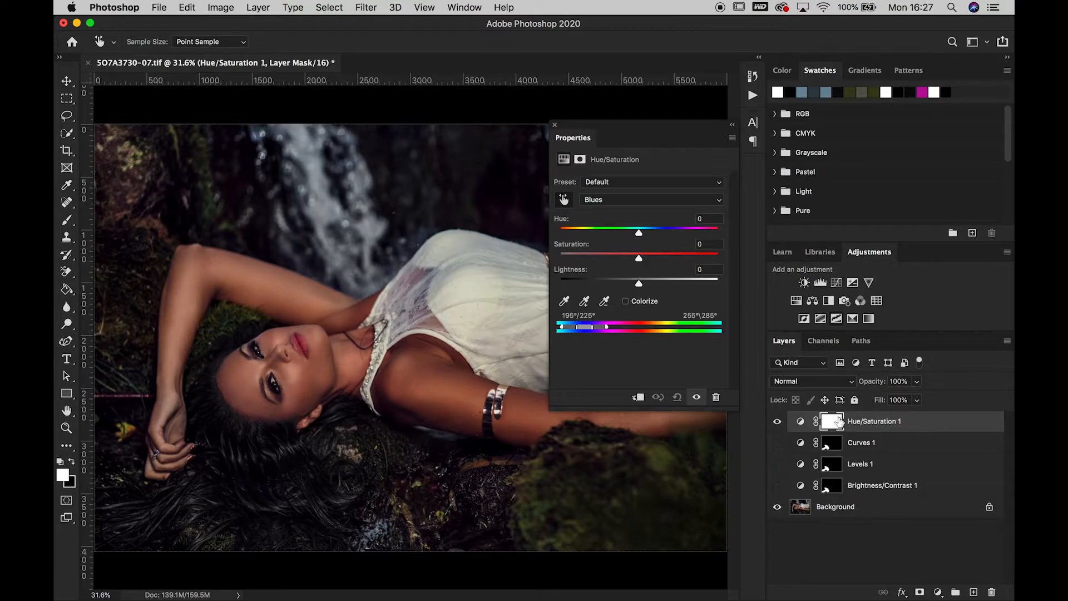
drag(952, 426, 993, 593)
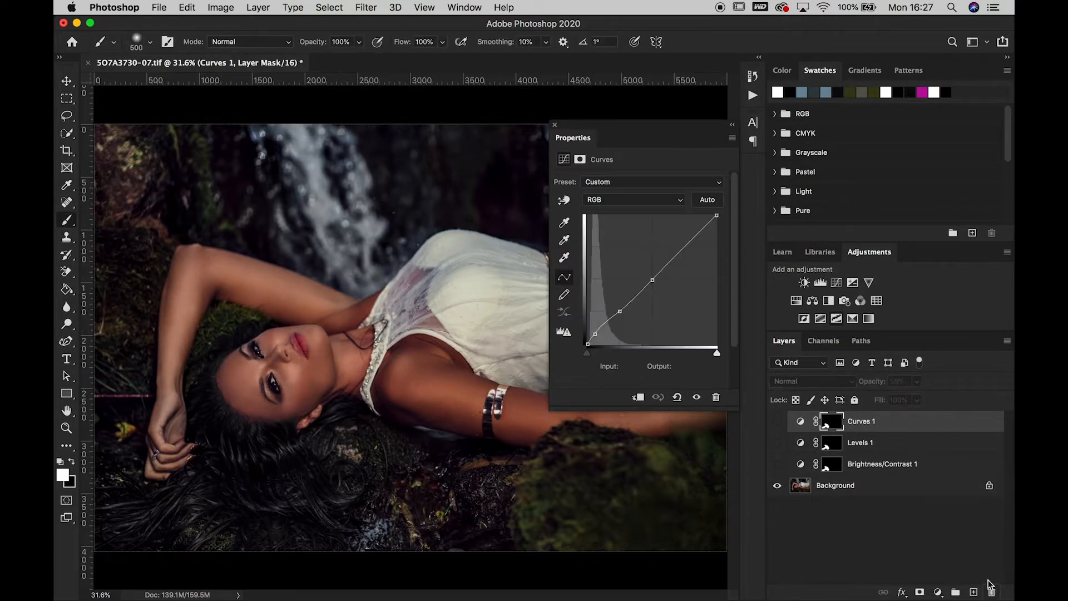
click(733, 127)
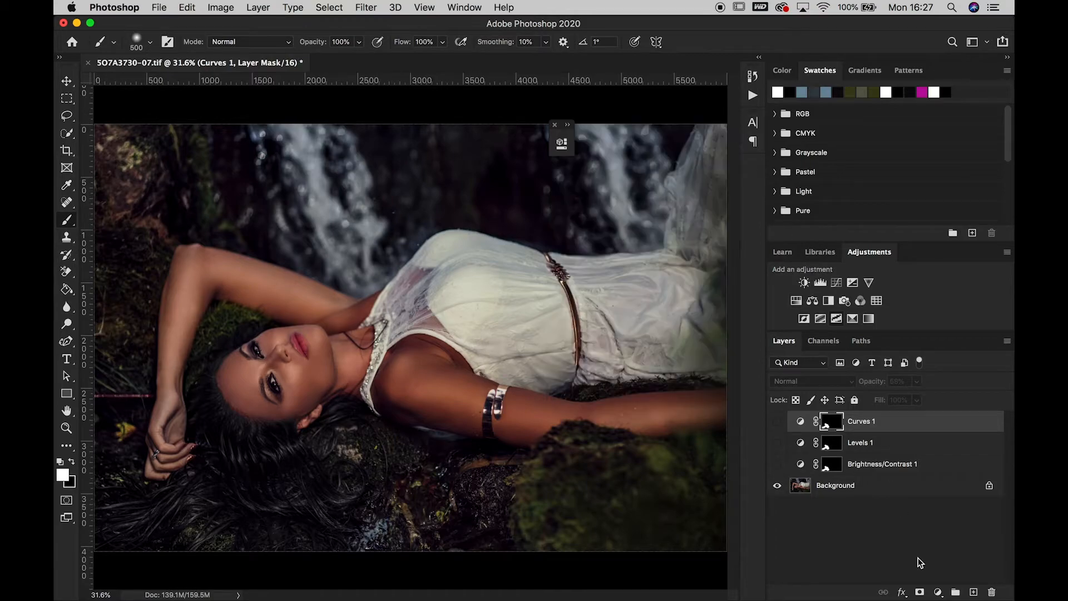
- Add a Selective Color adjustment layer and set Black to -92% for the Magentas
click(938, 592)
click(929, 569)
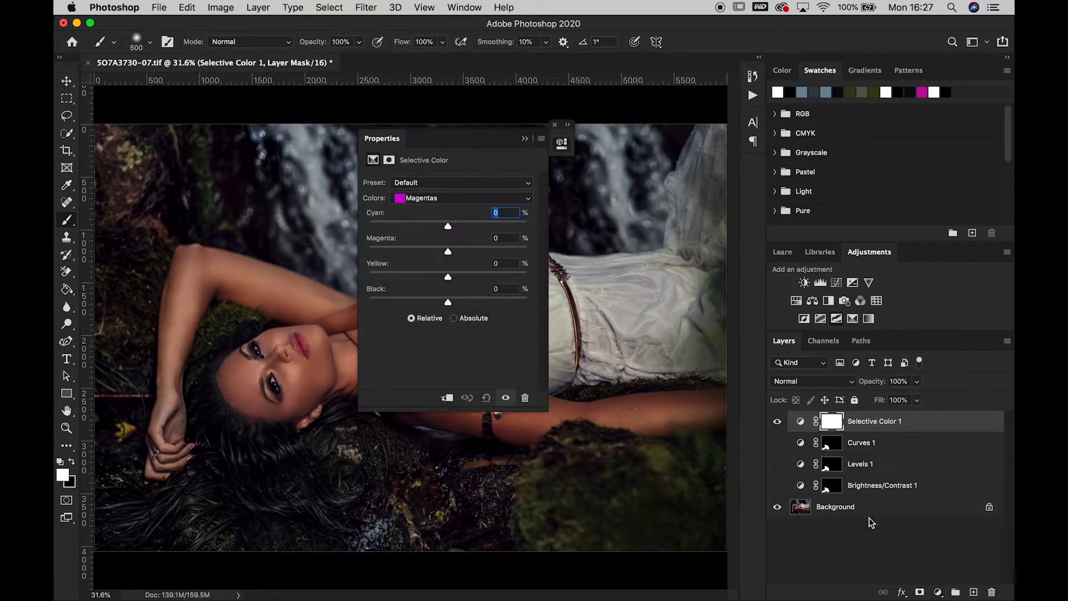
drag(485, 134, 702, 151)
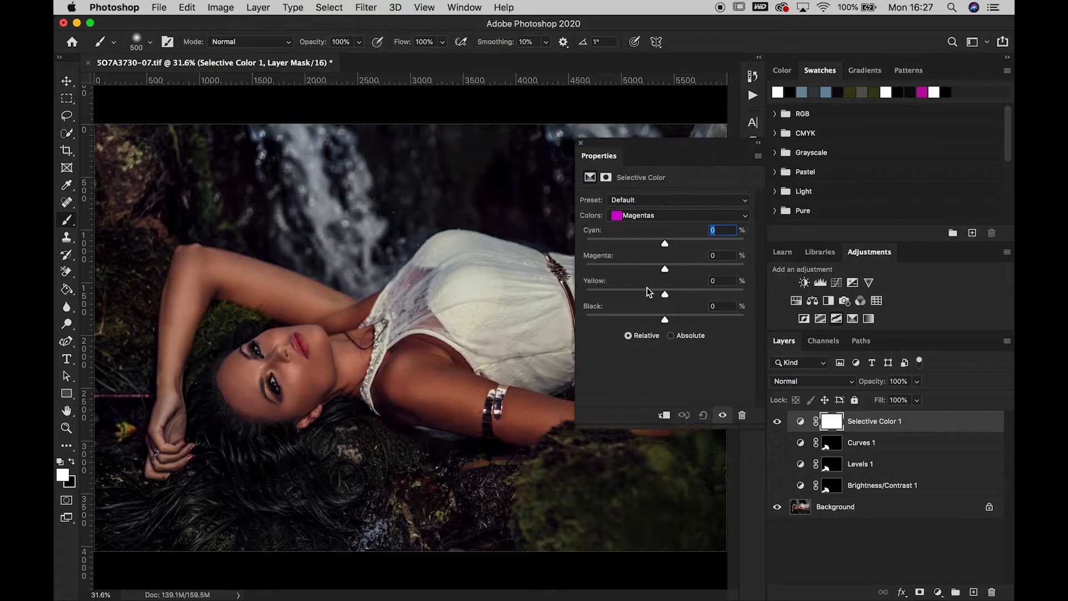
click(665, 321)
drag(665, 321, 593, 320)
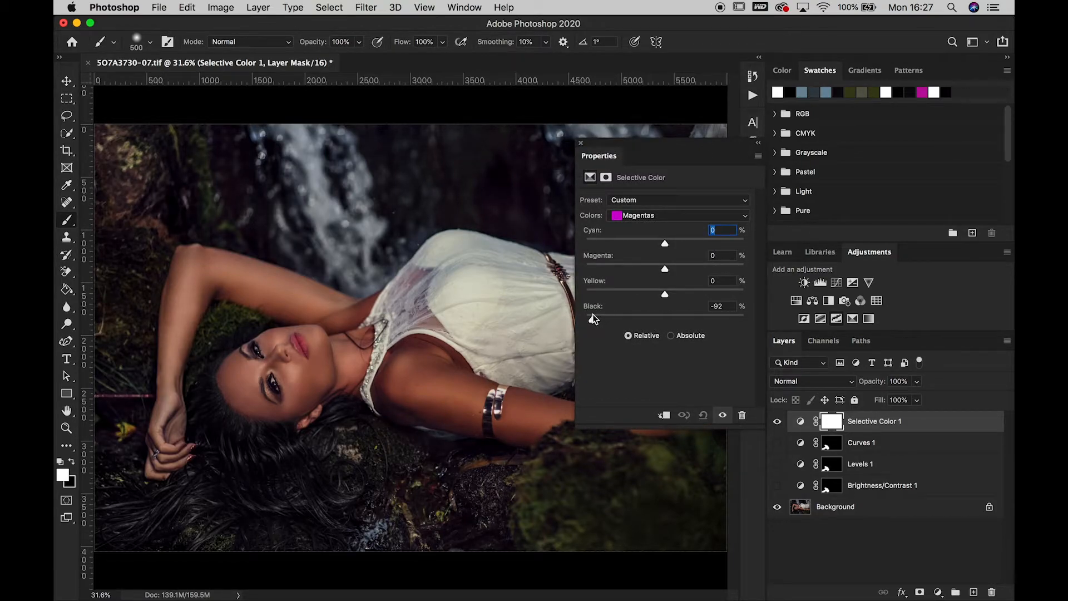
- Set Black to -86% for the Blues in the Selective Color layer and collapse its settings
click(640, 219)
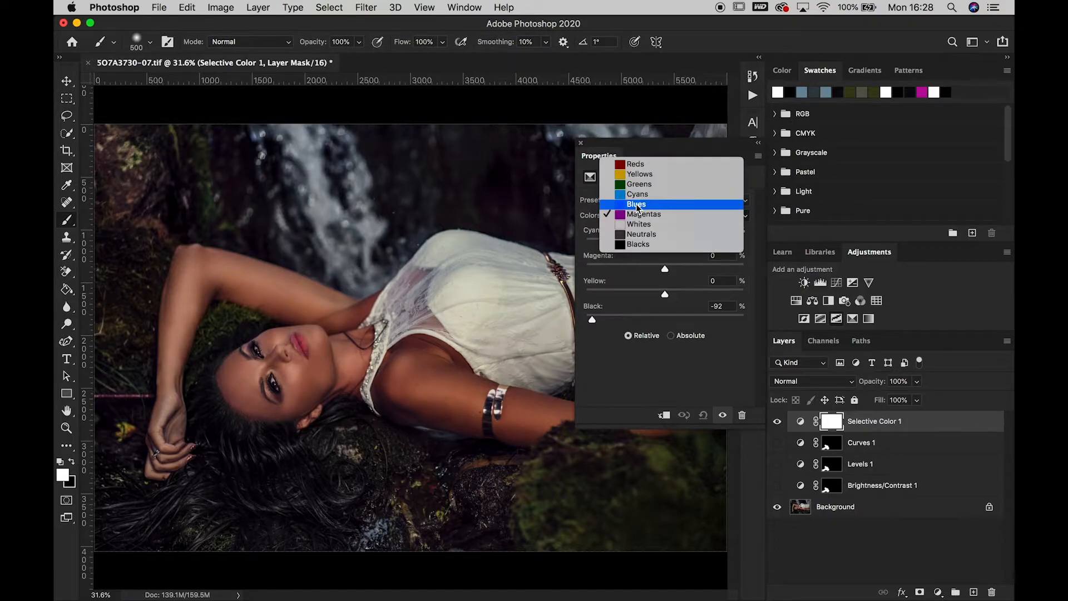
click(638, 205)
click(665, 321)
drag(665, 321, 598, 312)
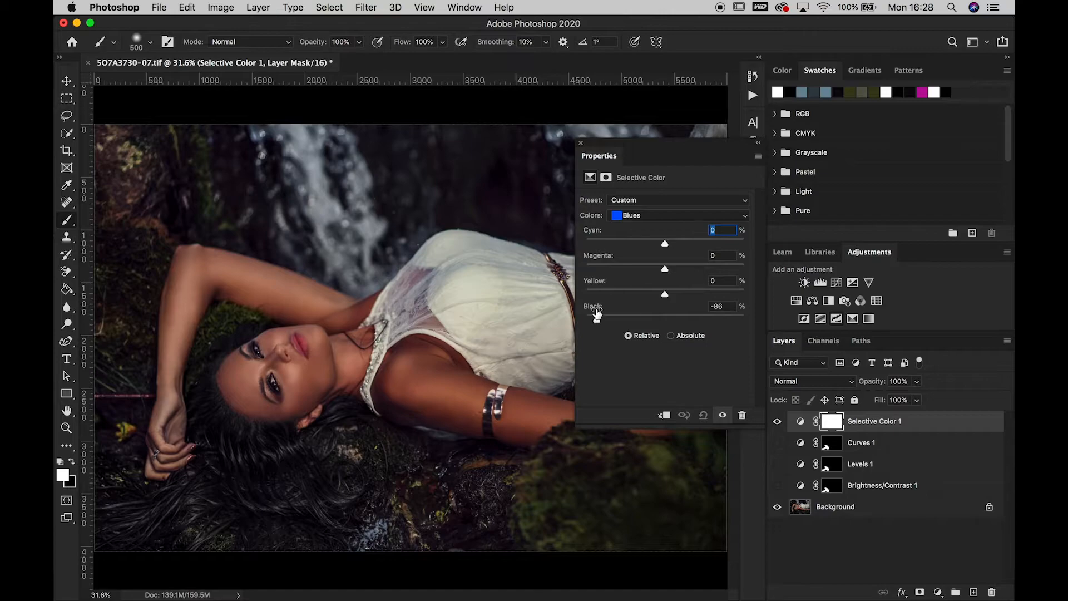
click(758, 143)
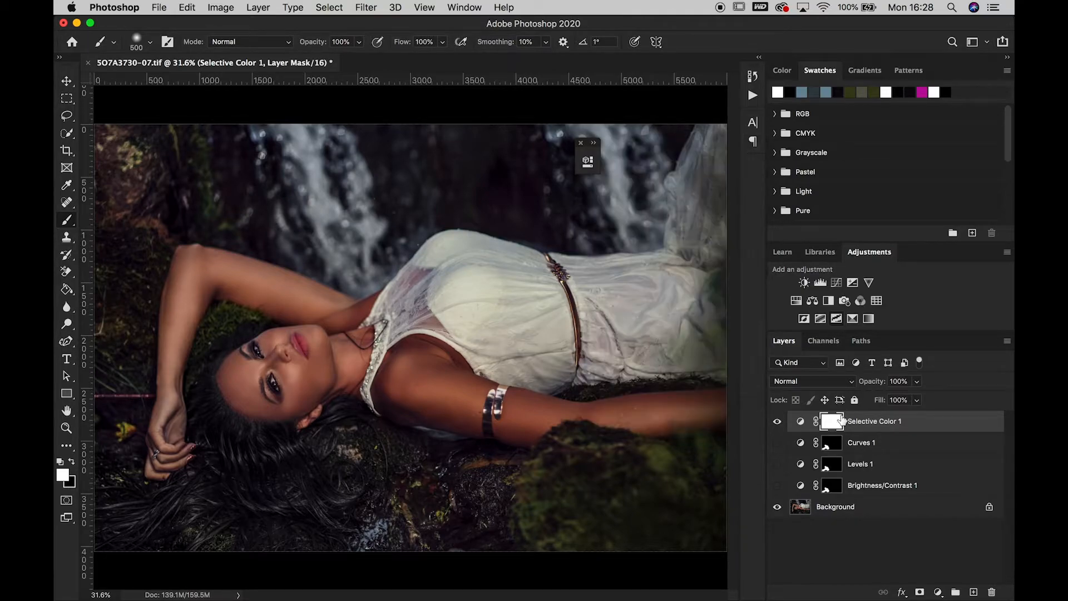
- Replace the Selective Color layer's mask with a copy of the Curves layer's hair mask and compare before and after
drag(830, 451, 832, 424)
click(632, 220)
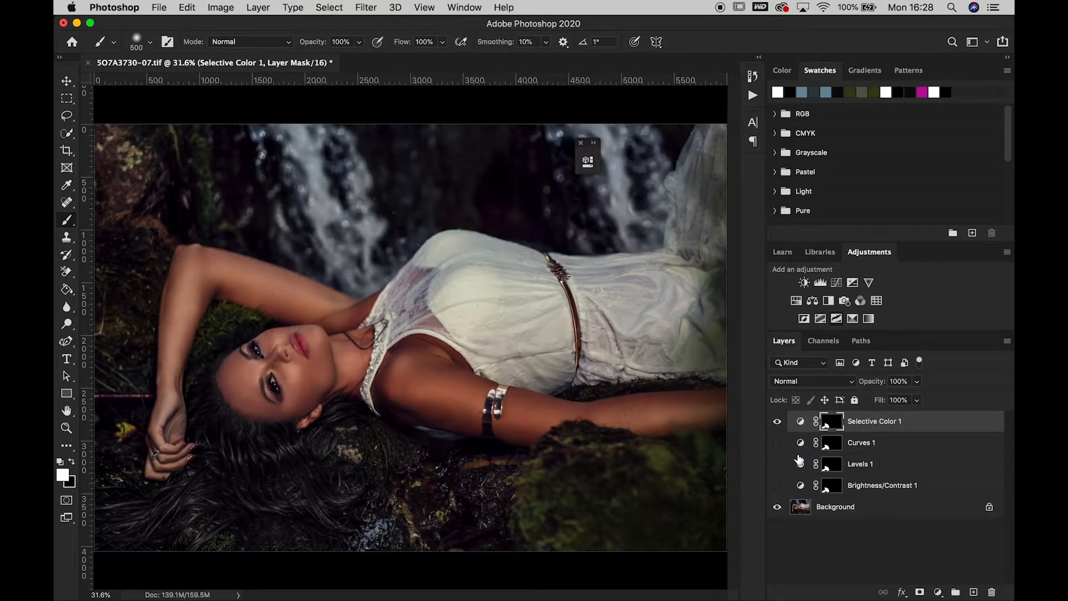
click(777, 423)
click(776, 423)
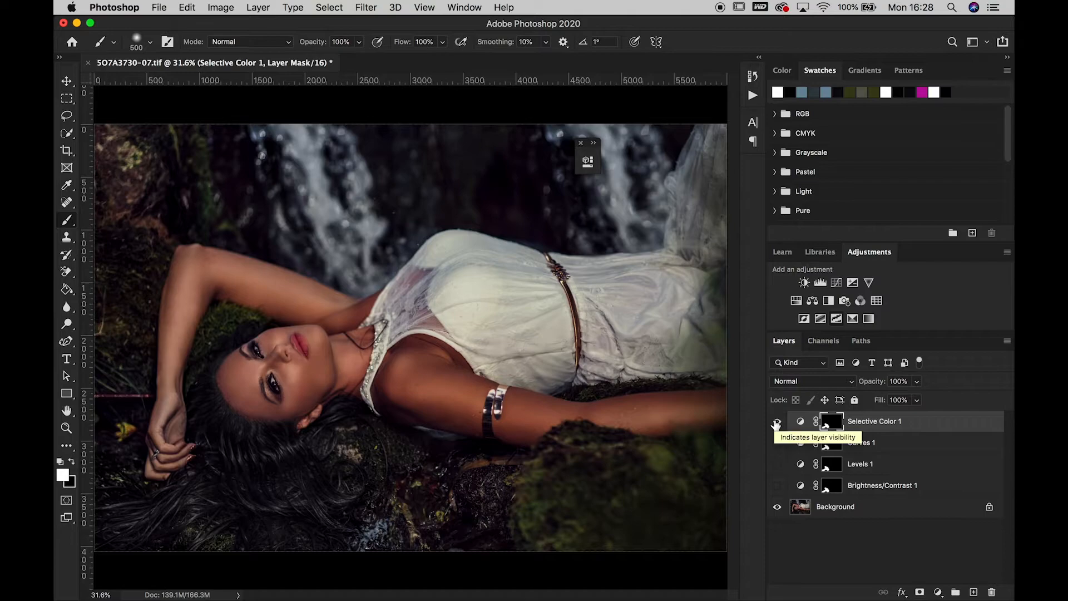
click(777, 423)
click(777, 422)
- Reduce the Selective Color layer's opacity to 60% and duplicate the layer
click(915, 381)
drag(910, 401, 892, 399)
click(774, 426)
drag(966, 429, 973, 592)
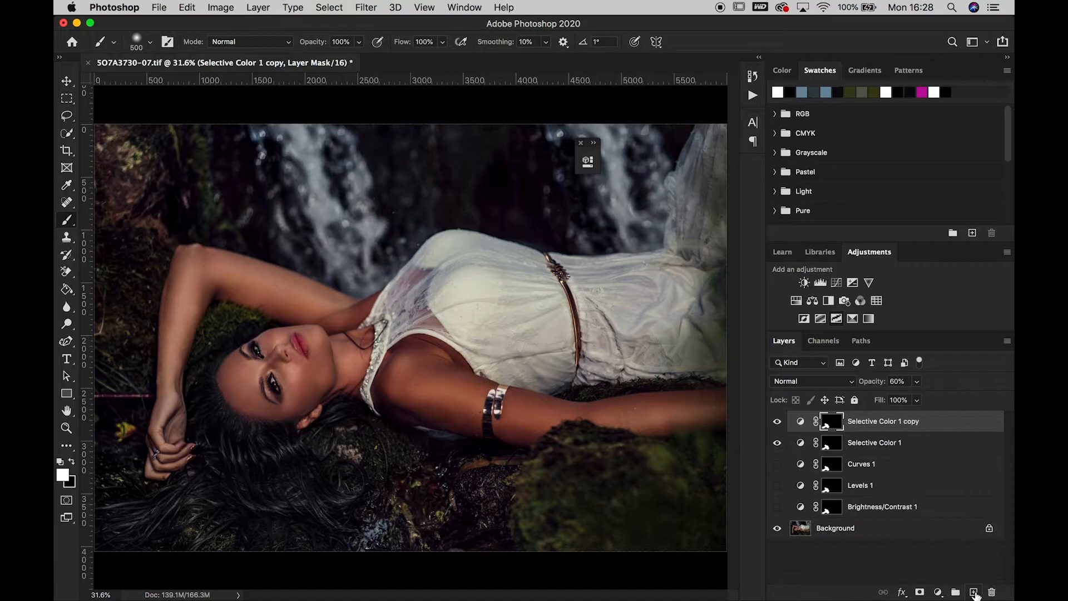
- Adjust the opacity of the Selective Color copy and group it with the original Selective Color layer
click(916, 380)
drag(918, 402, 915, 403)
shift+click(940, 442)
drag(944, 443, 956, 591)
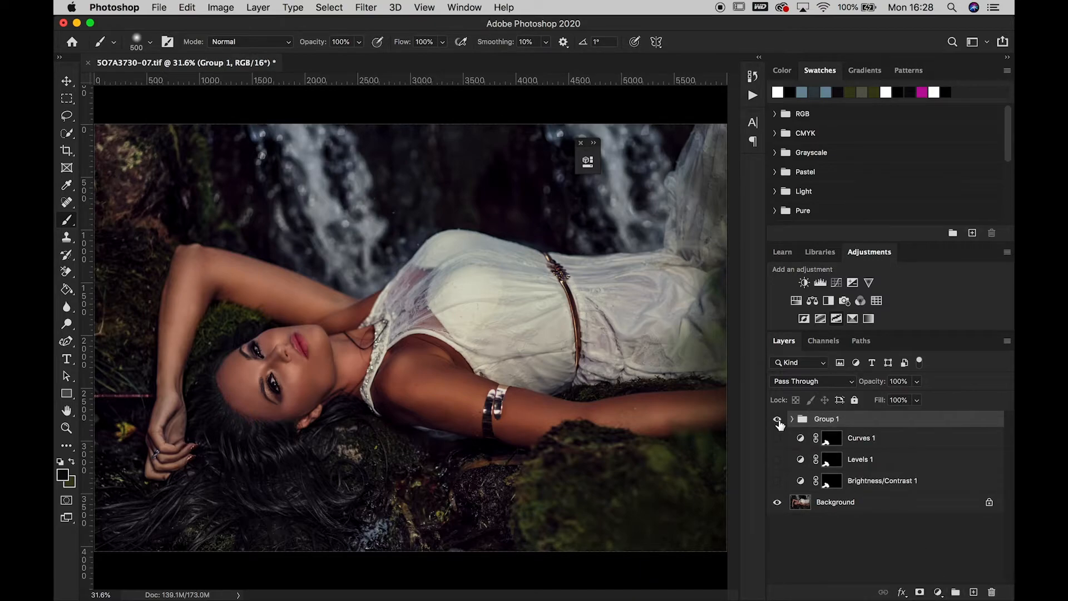
- Reduce the Selective Color group's opacity to 70%, compare before and after, and leave the group hidden
click(780, 425)
click(780, 425)
click(918, 382)
drag(902, 398, 898, 398)
click(777, 421)
click(776, 422)
click(777, 421)
click(777, 421)
click(777, 421)
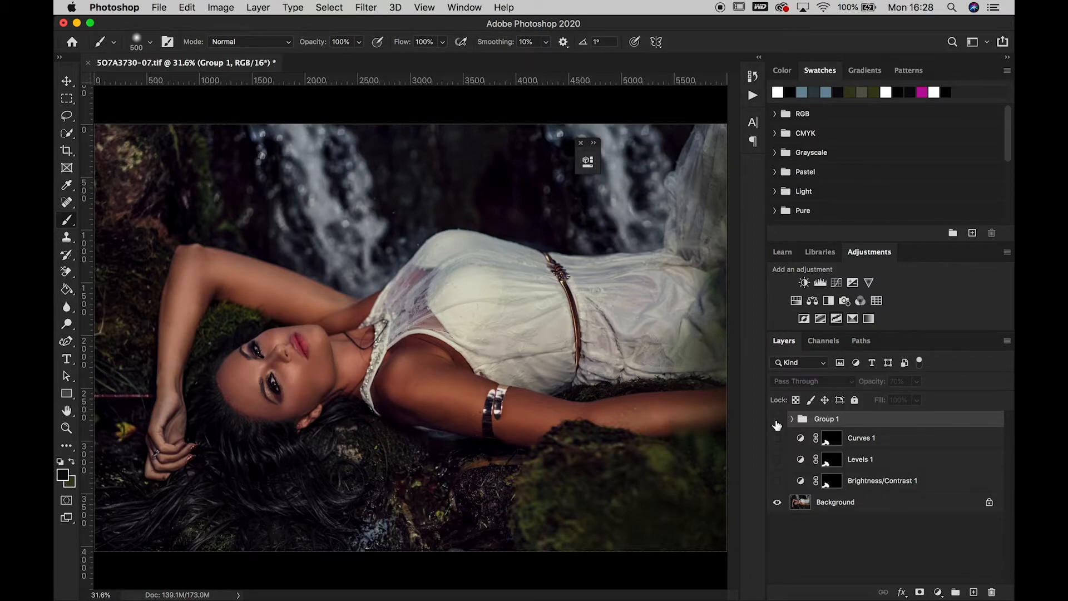
- Add a Black & White adjustment layer in Luminosity blend mode with Blues at 113 and Magentas at 130
click(828, 301)
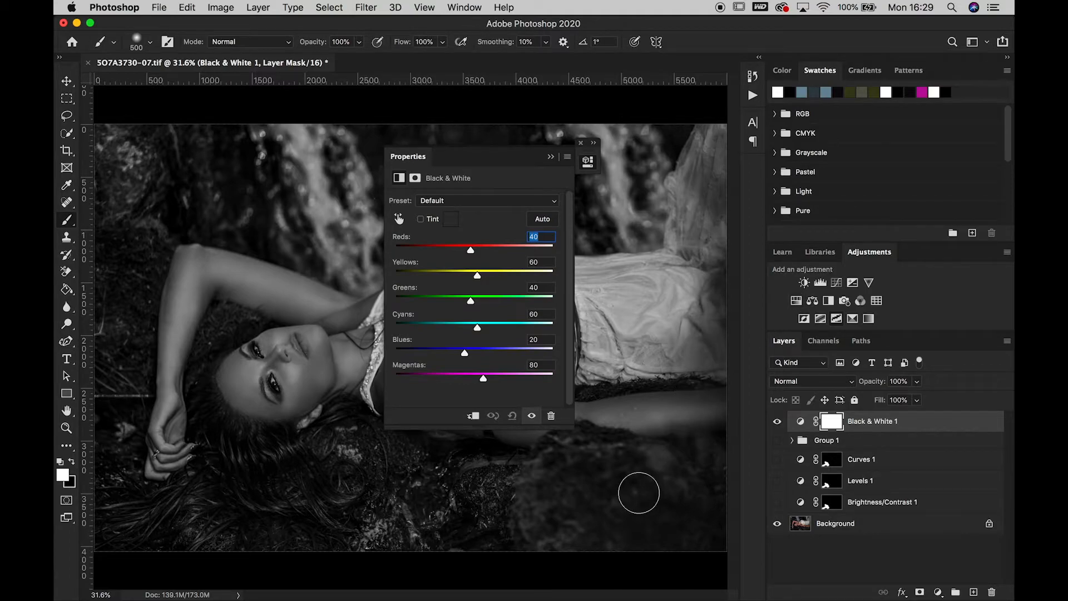
click(827, 388)
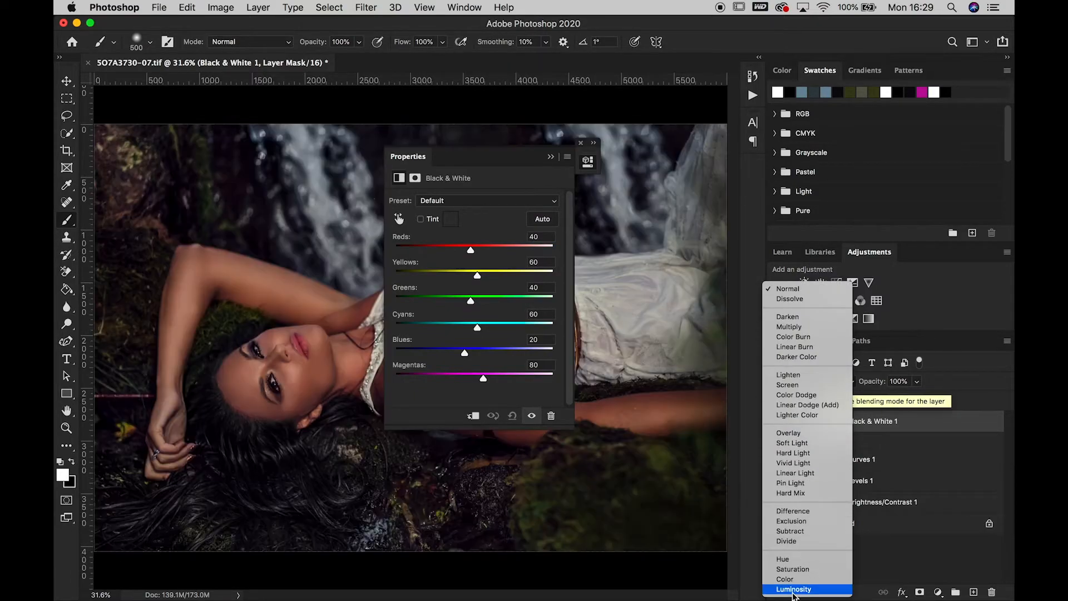
click(794, 591)
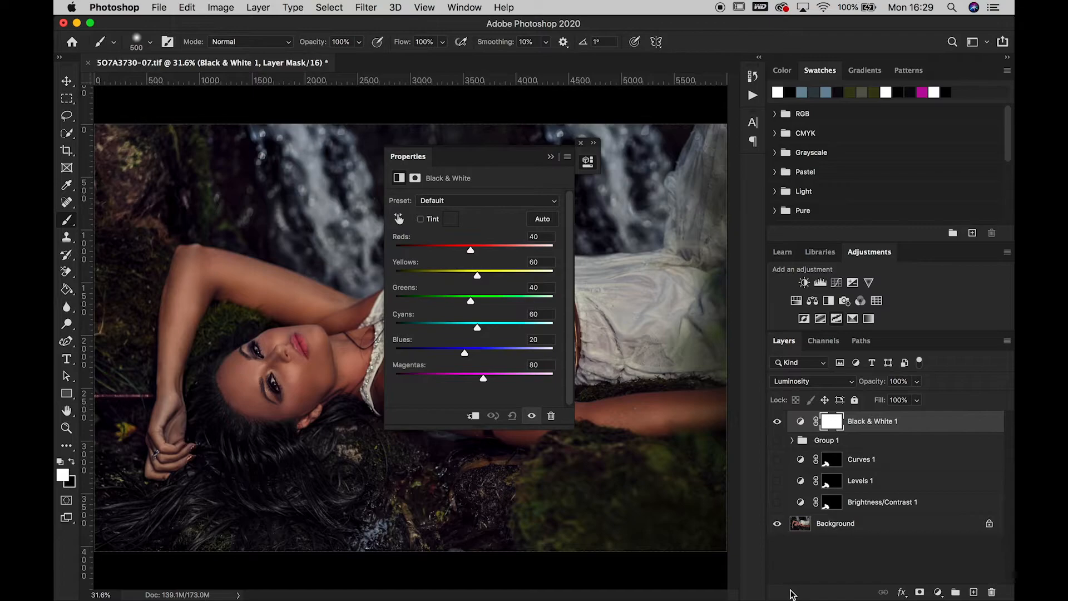
drag(467, 352, 493, 353)
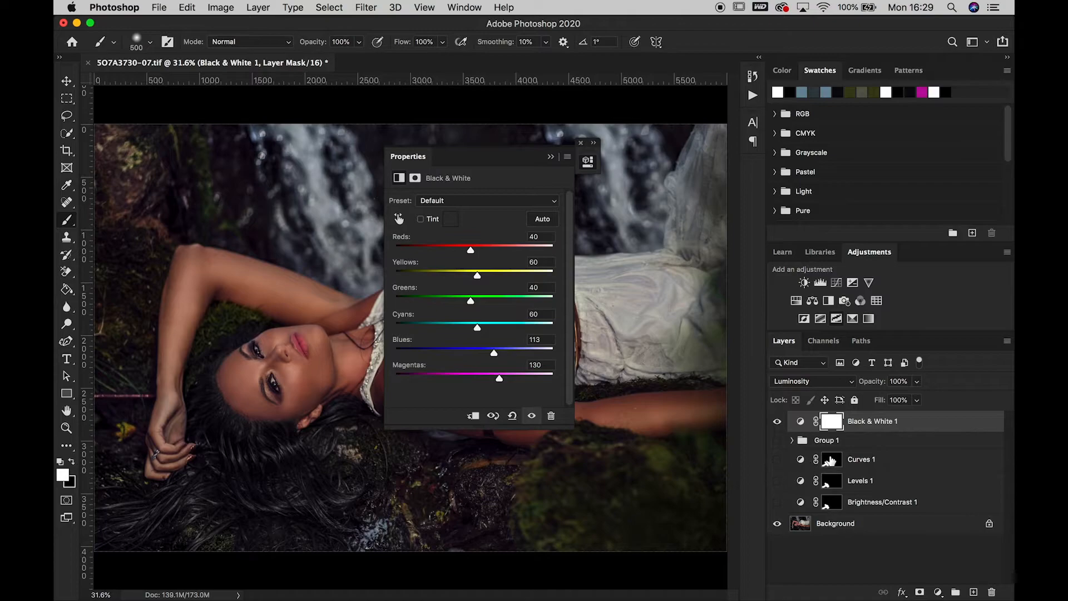
- Replace the Black & White layer's mask with a copy of the Curves layer's hair mask and compare before and after
drag(831, 461, 832, 421)
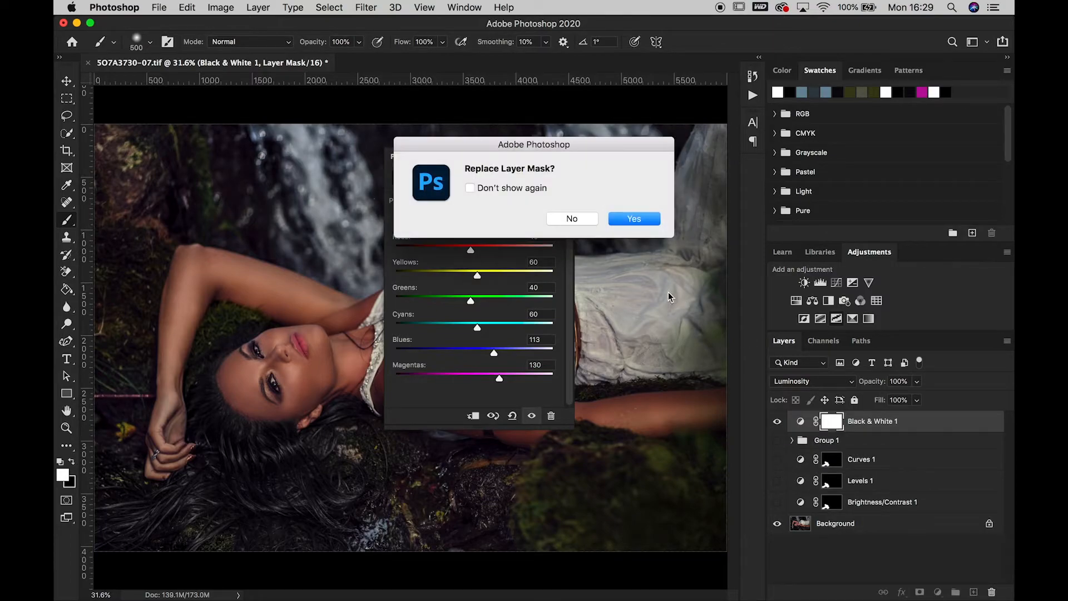
click(634, 219)
click(551, 155)
click(777, 422)
click(778, 421)
- Reduce the Black & White layer's opacity to 55%, compare before and after, and leave the layer hidden
click(916, 382)
drag(919, 400, 901, 399)
click(777, 423)
click(777, 423)
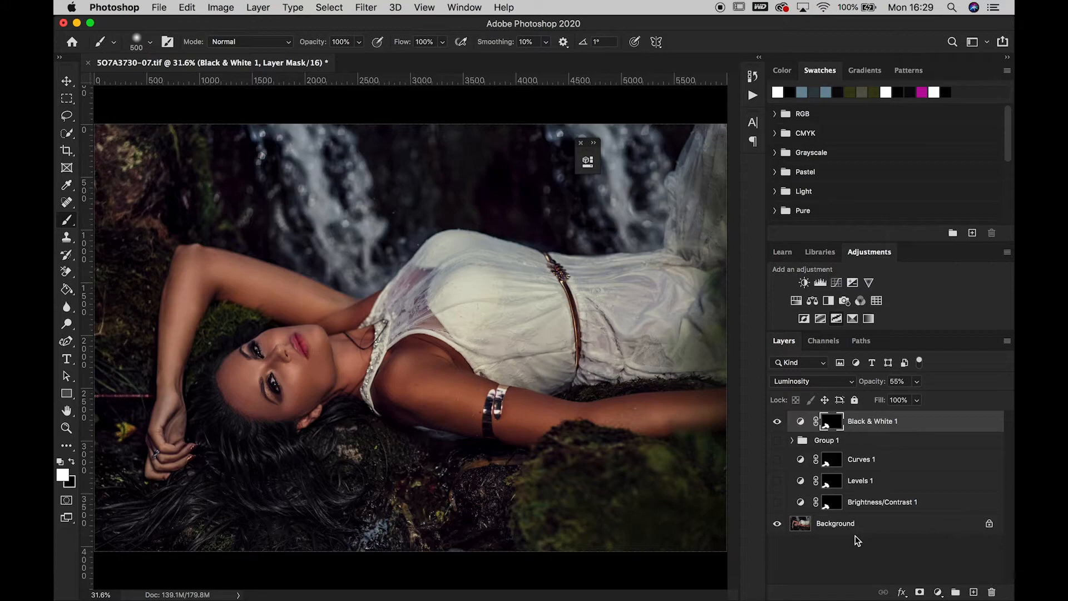
click(777, 422)
- Duplicate the Background layer and set the copy's blend mode to Screen
drag(955, 527, 974, 593)
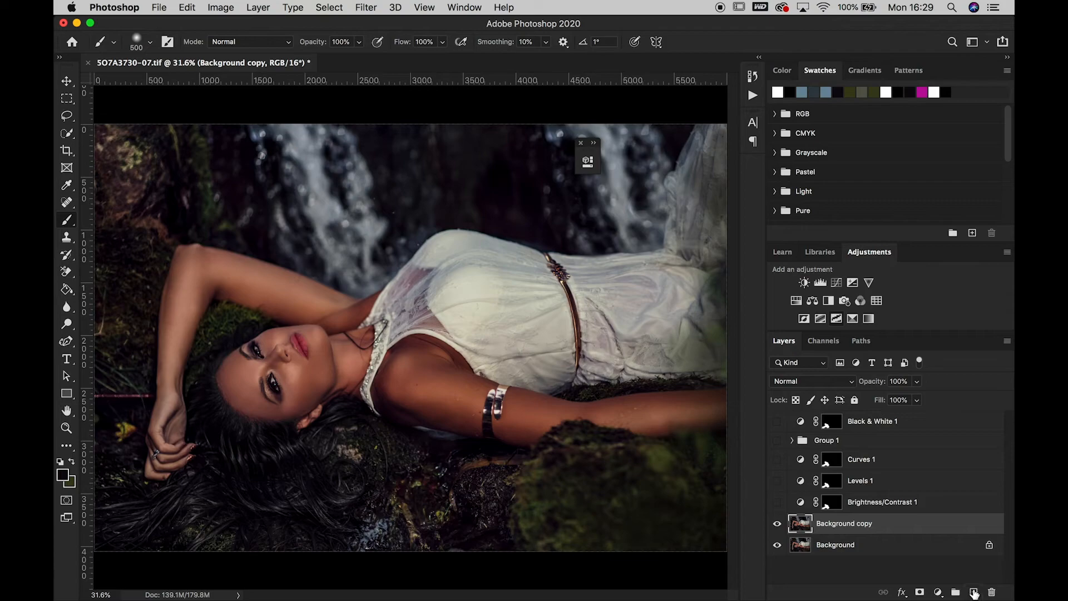
click(826, 380)
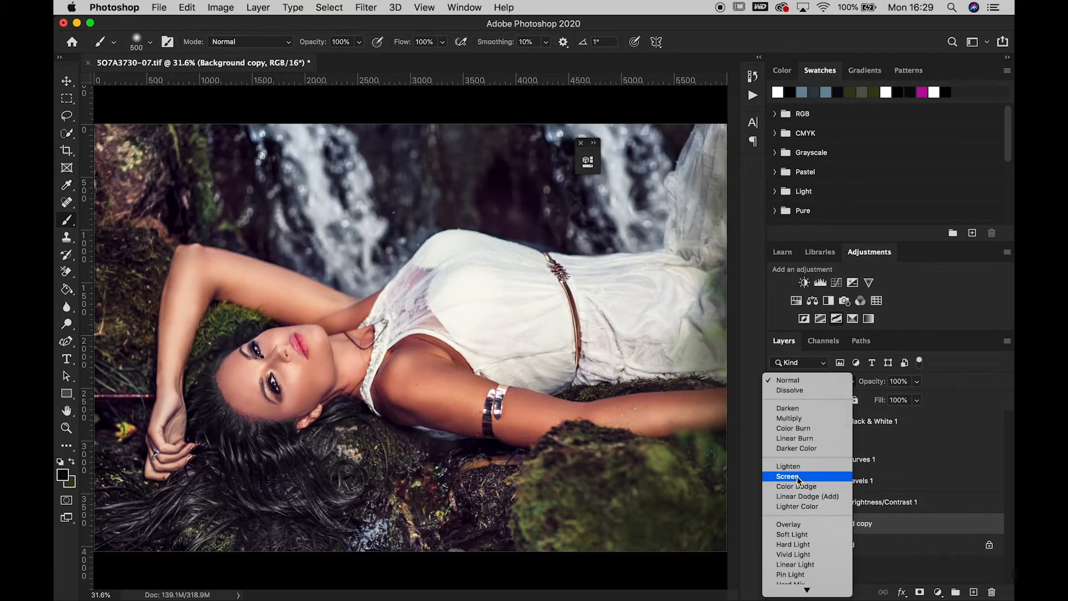
click(798, 477)
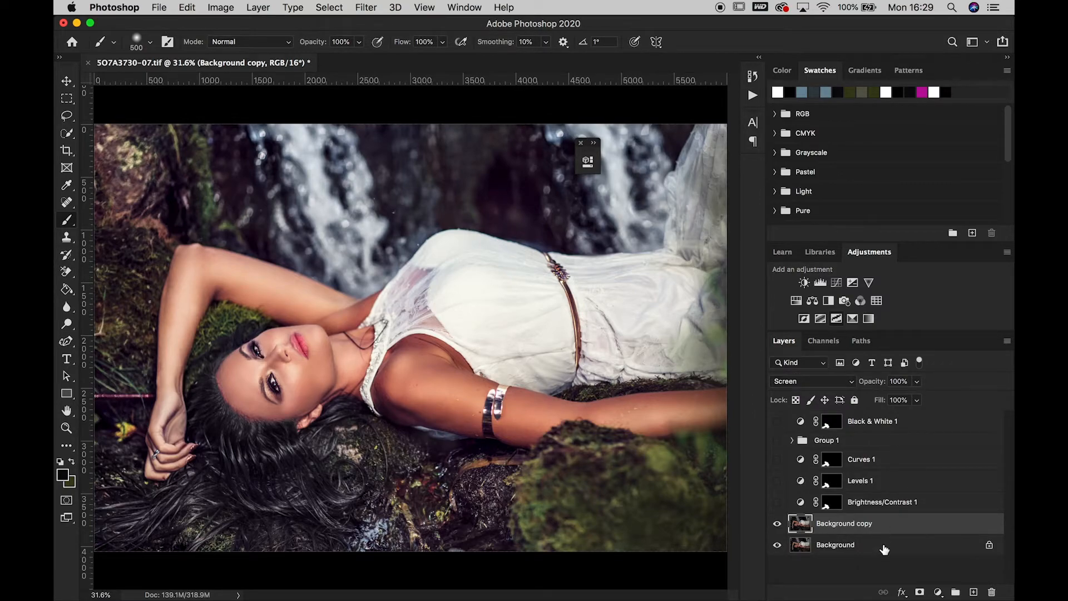
- Add a mask to the Screen copy and replace it with a copy of the Brightness/Contrast layer's hair mask
click(919, 592)
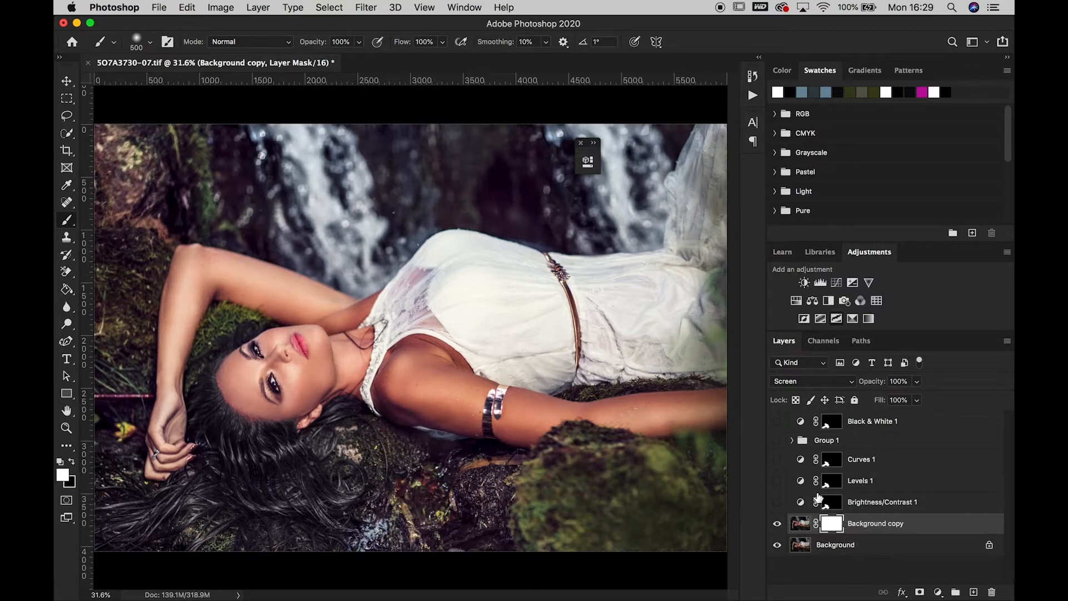
drag(829, 511, 832, 524)
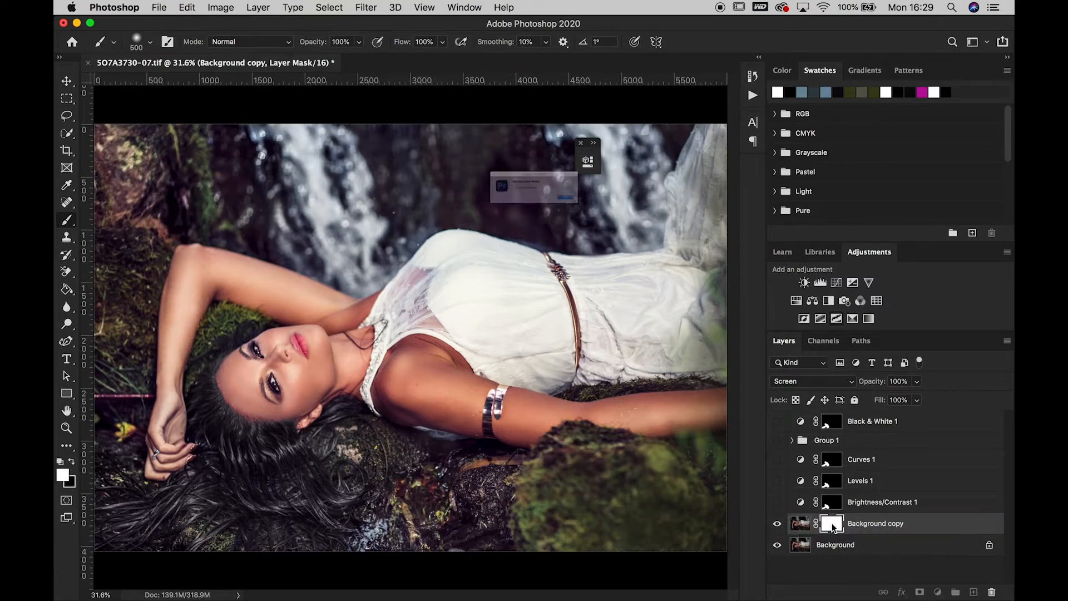
click(644, 220)
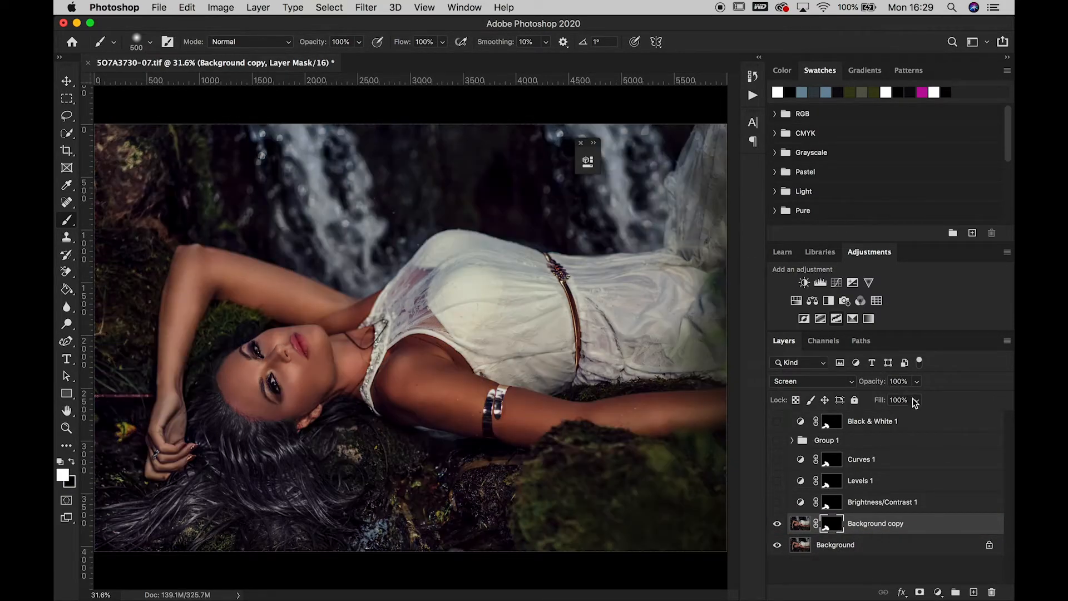
- Reduce the Screen copy's opacity to 24%, compare before and after, and delete that copy
click(916, 400)
drag(917, 400, 870, 399)
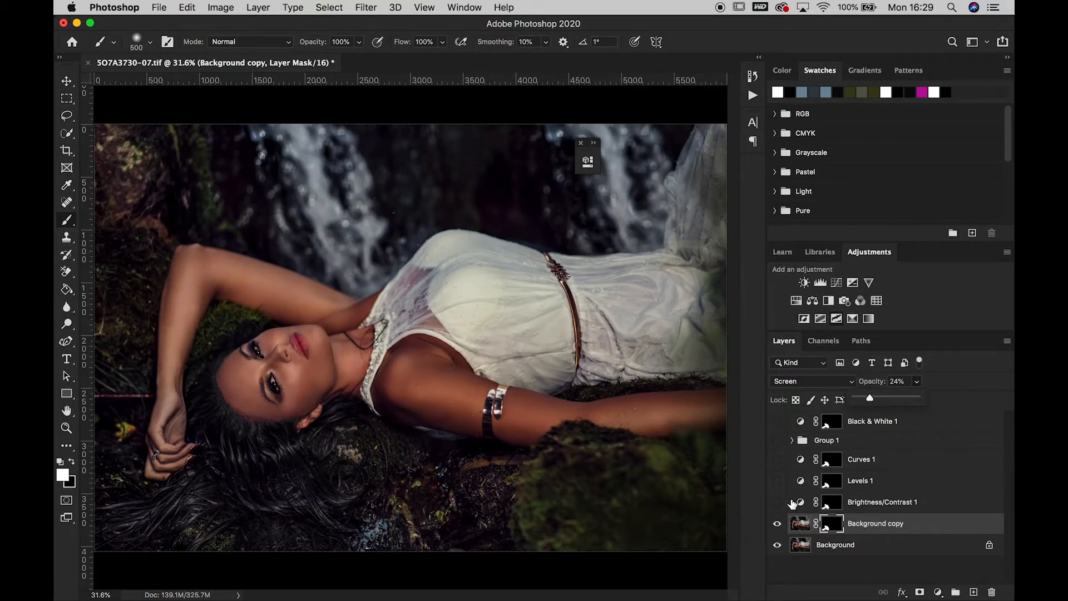
click(776, 523)
click(776, 524)
click(776, 524)
click(776, 524)
click(777, 523)
click(777, 523)
click(777, 524)
drag(915, 524, 993, 591)
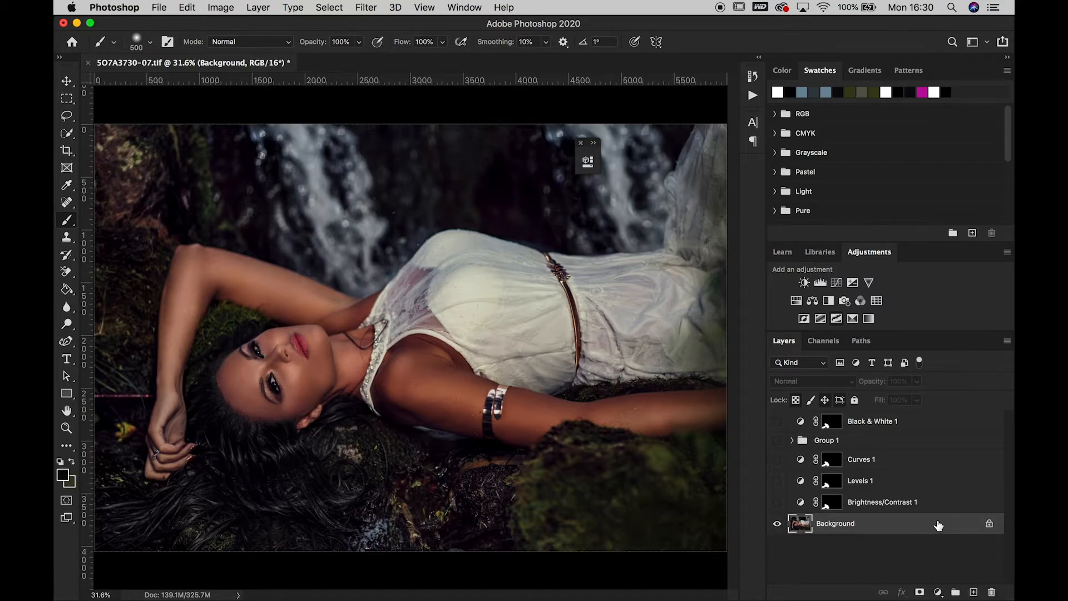
- Duplicate the Background layer and apply Shadows/Highlights to the copy with a Shadows Amount of 9%
drag(938, 525, 973, 593)
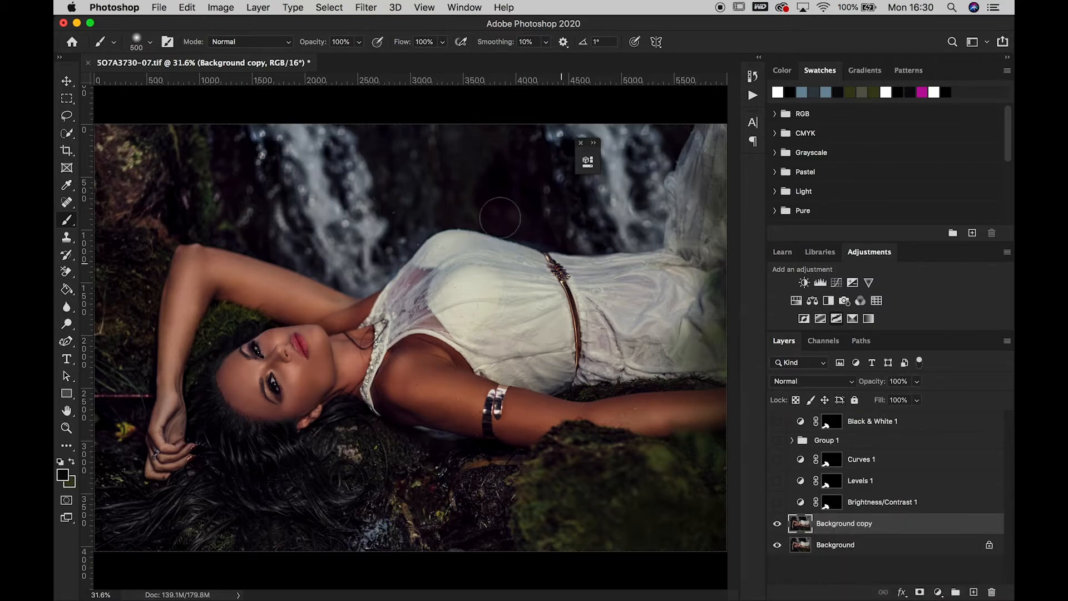
click(228, 8)
mouse_move(246, 44)
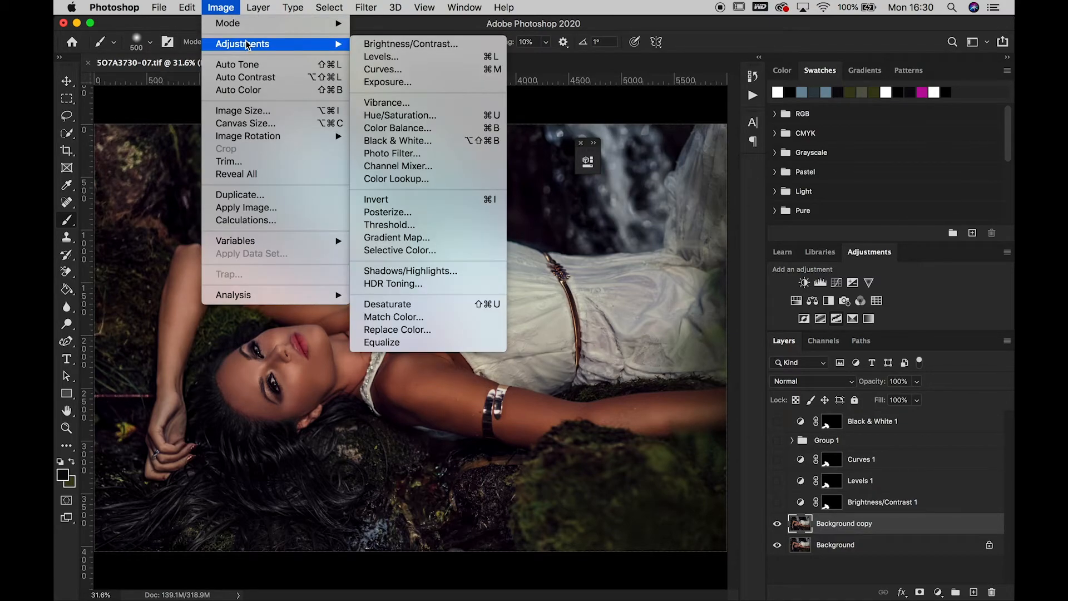
click(388, 271)
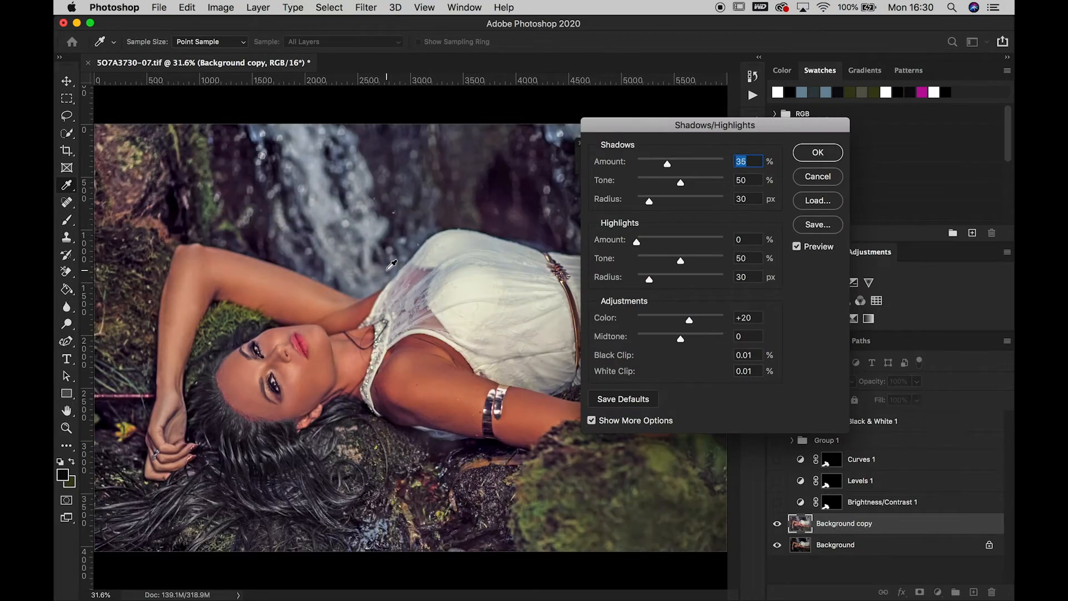
drag(667, 166, 645, 163)
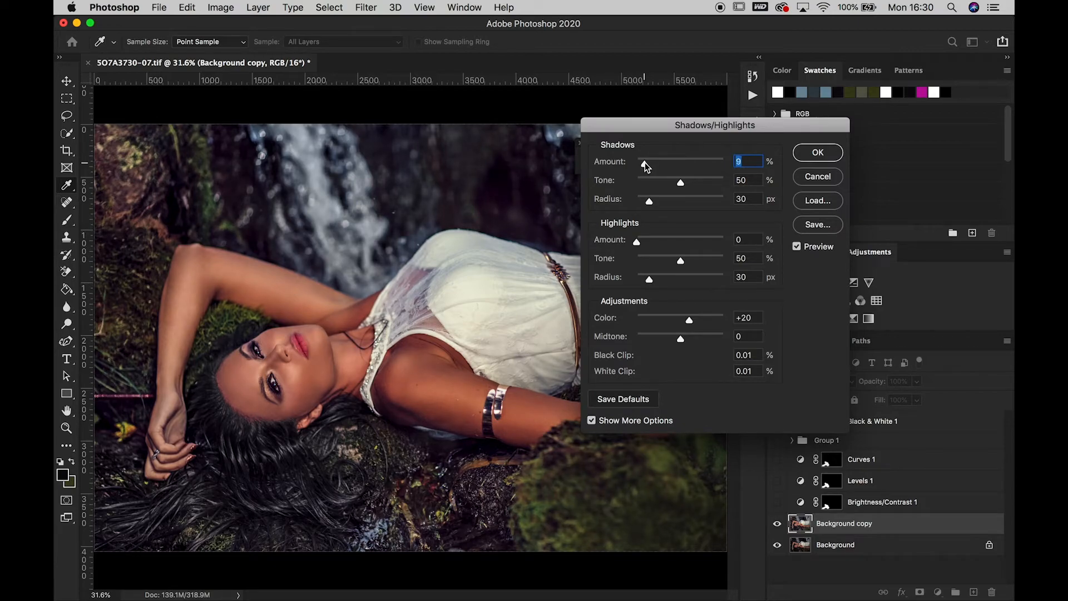
click(816, 152)
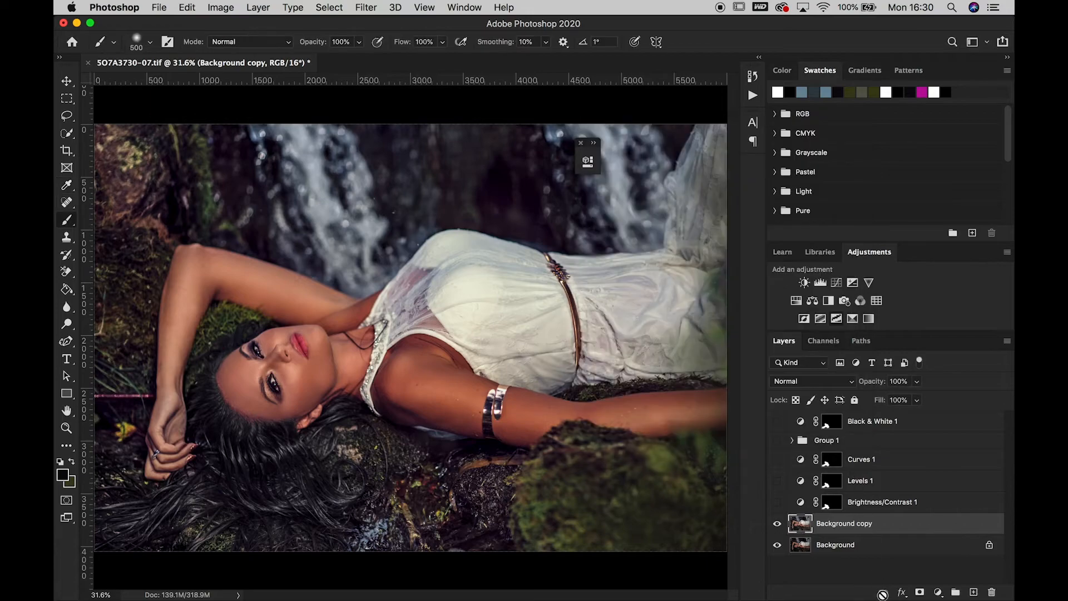
- Add a mask to the Shadows/Highlights copy and replace it with a copy of the Brightness/Contrast layer's hair mask
click(919, 591)
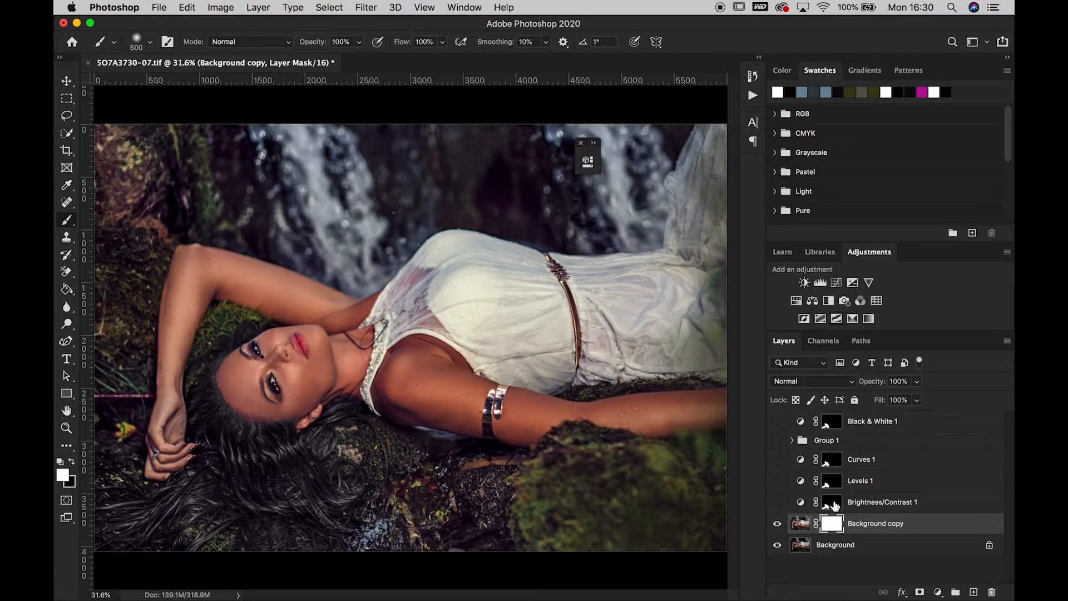
drag(834, 504, 831, 525)
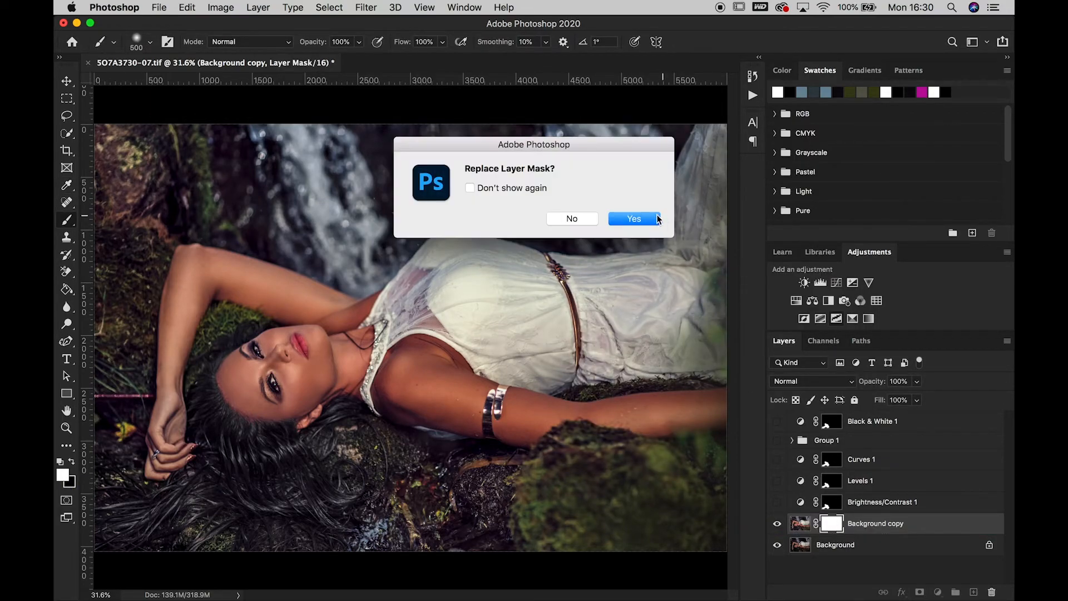
click(634, 218)
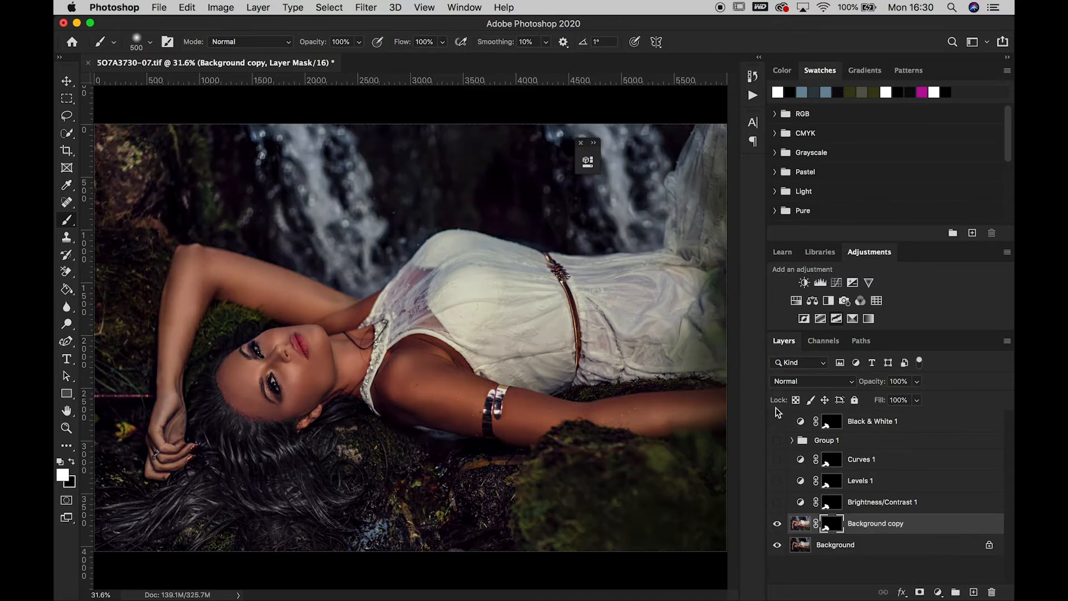
- Reduce the Shadows/Highlights copy's opacity to about 20%, compare before and after, and leave the layer hidden
click(779, 523)
click(917, 382)
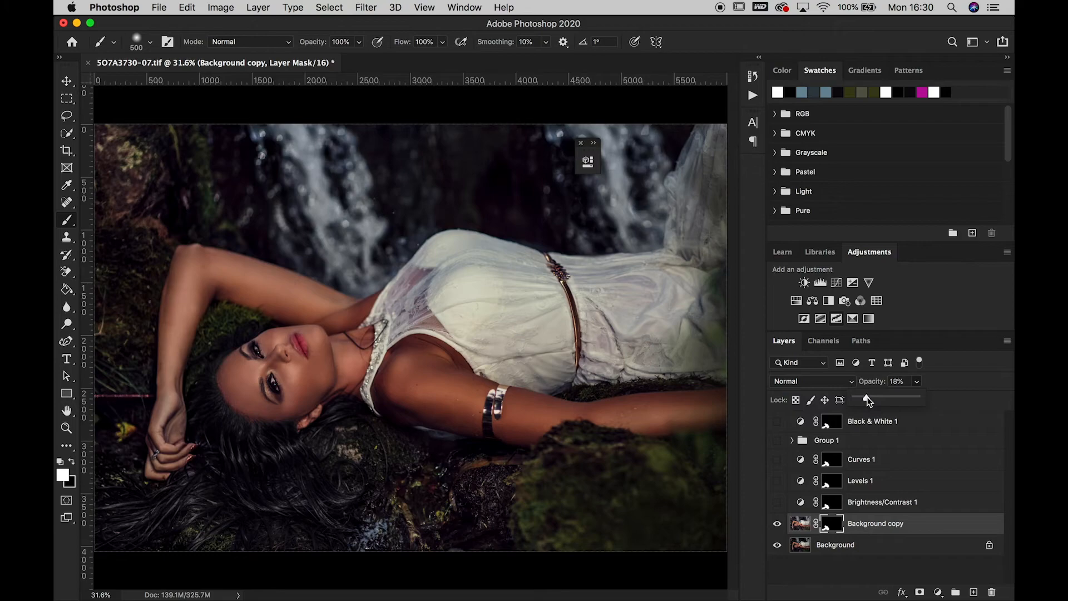
click(780, 523)
click(780, 522)
click(779, 523)
click(916, 382)
click(778, 524)
click(779, 524)
click(779, 524)
- Show and hide the Brightness/Contrast, Levels, Curves, Selective Color group and Black & White layers in turn to compare their effects on the hair
click(778, 503)
click(777, 503)
click(778, 480)
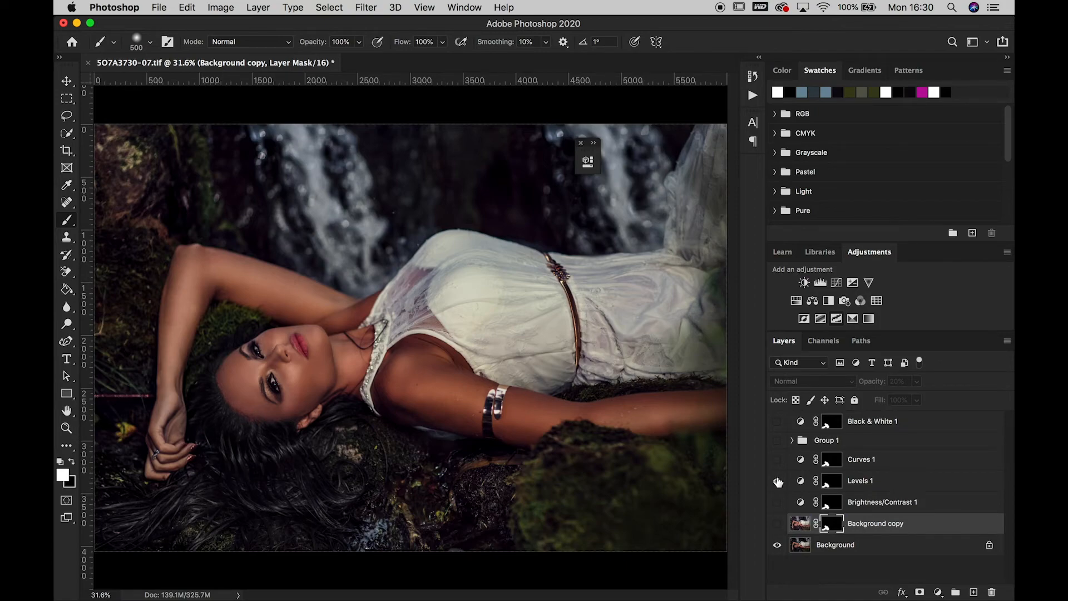
click(778, 481)
click(779, 460)
click(779, 441)
click(778, 441)
click(778, 421)
click(777, 421)
click(778, 441)
click(721, 9)
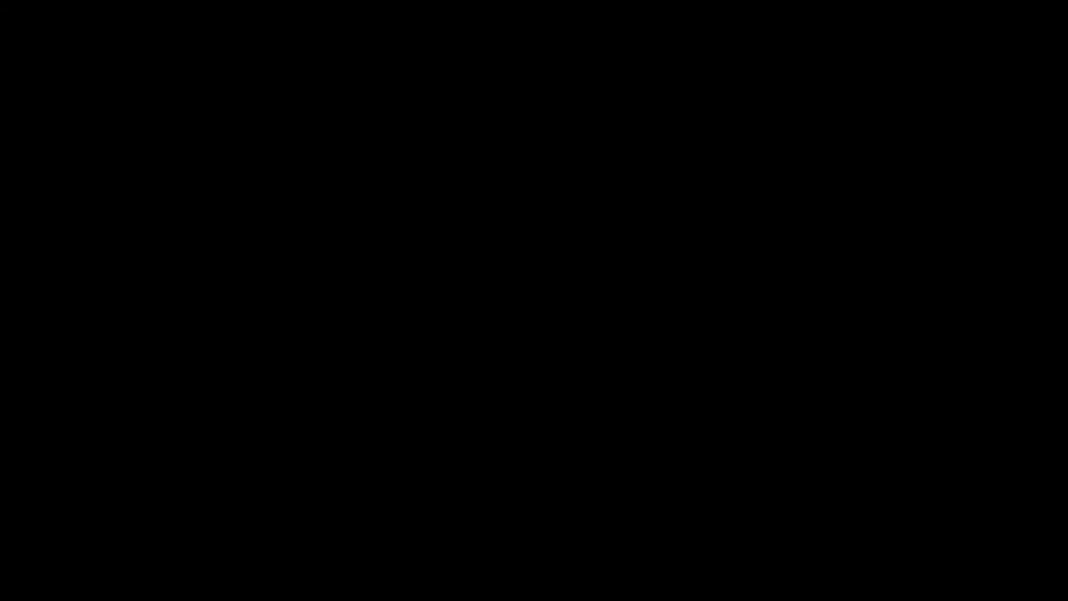